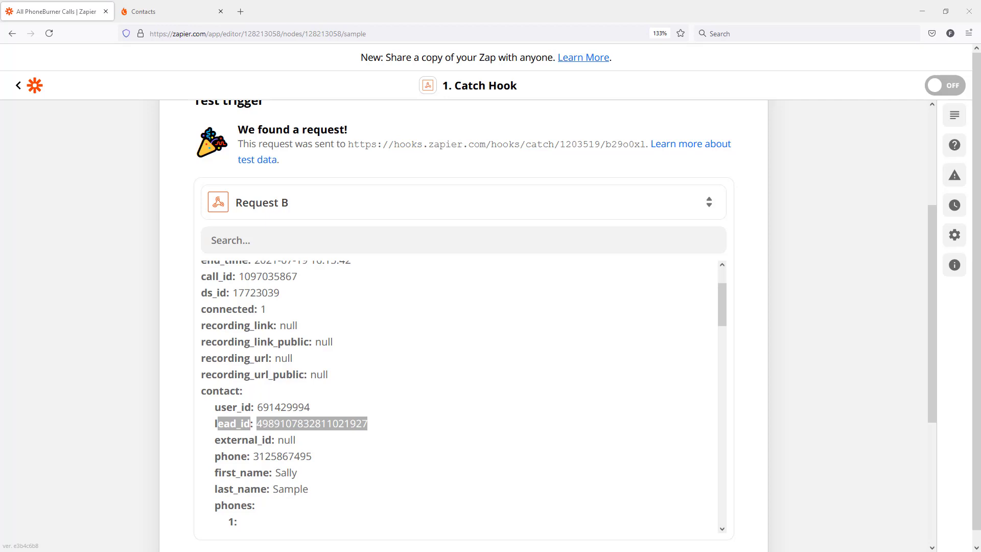
Continue past the tested Catch Hook trigger and choose Google Sheets as the app for the action step
scroll(100, 312, up, 3)
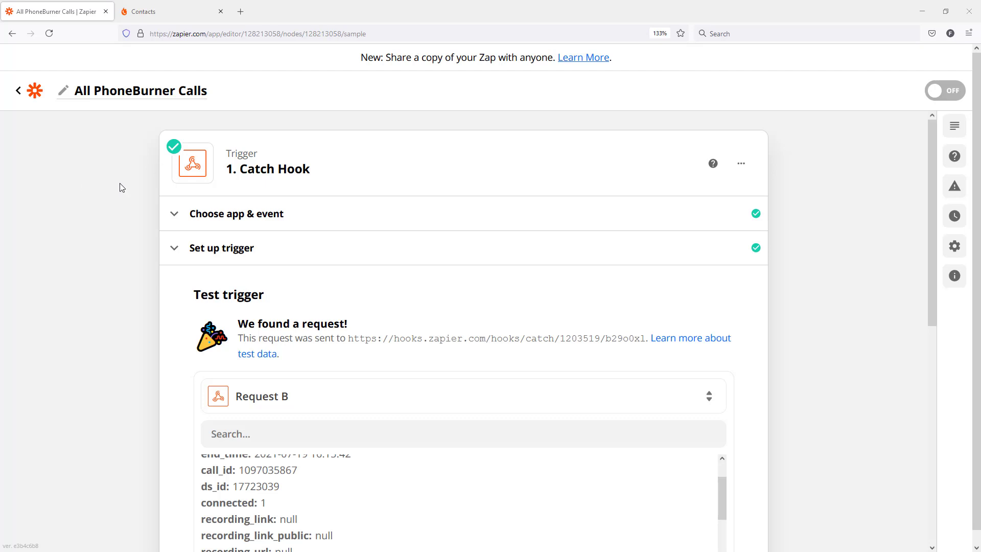
scroll(118, 185, down, 8)
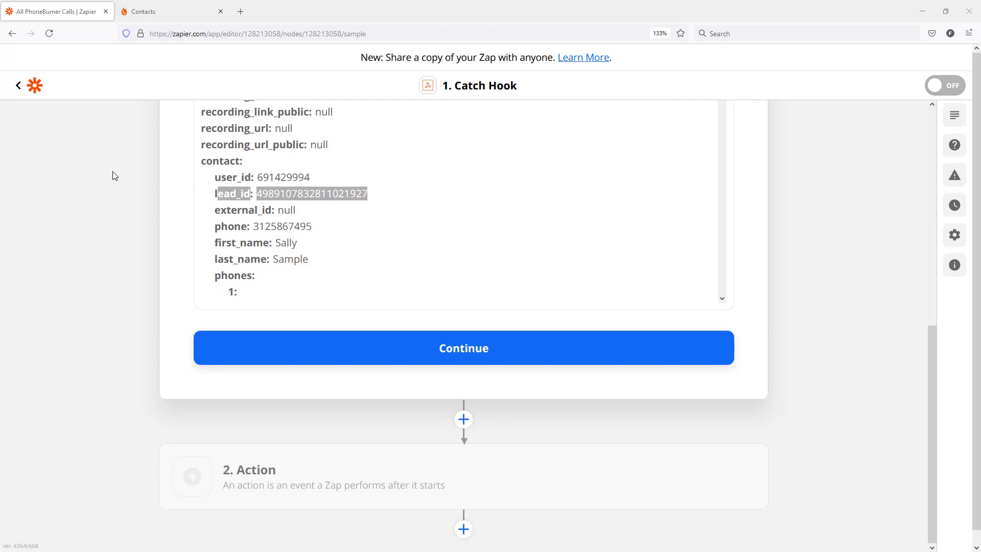
click(402, 353)
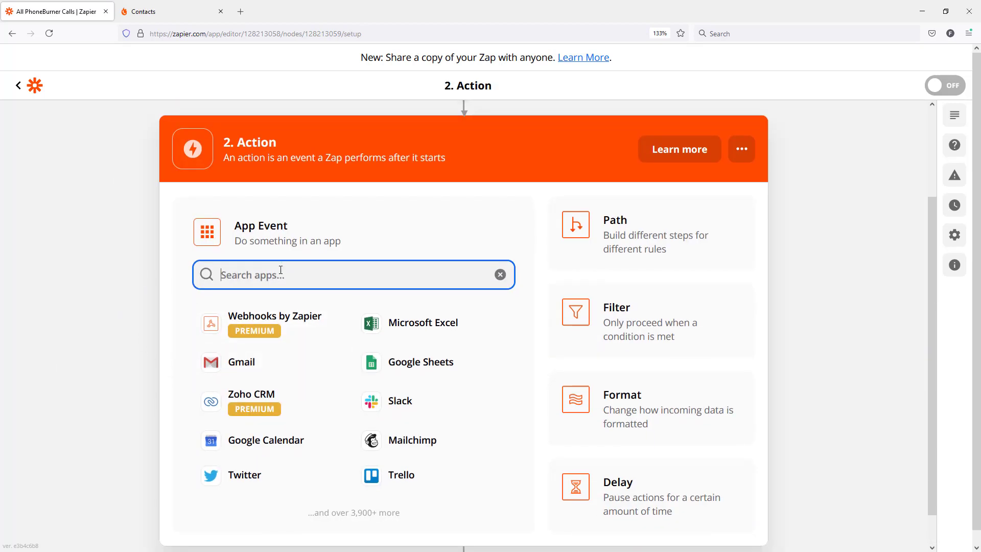
click(405, 365)
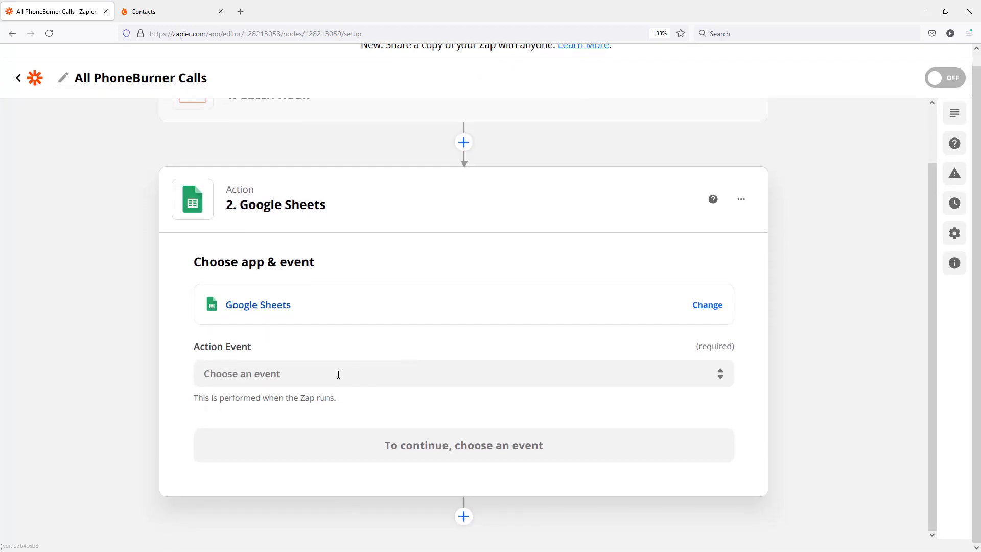
Set the Google Sheets action event to Create Spreadsheet Row(s) and continue to the account selection
click(312, 383)
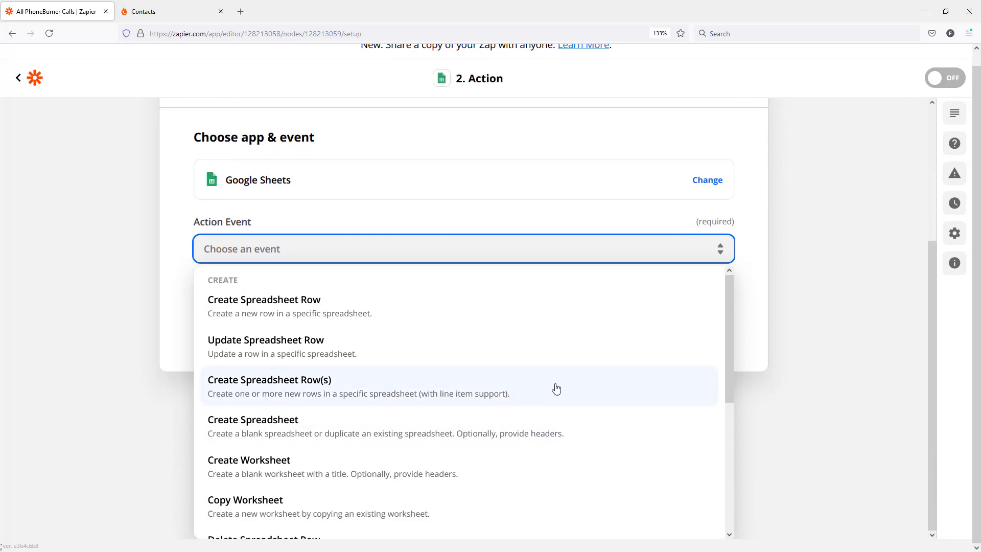
scroll(557, 390, down, 3)
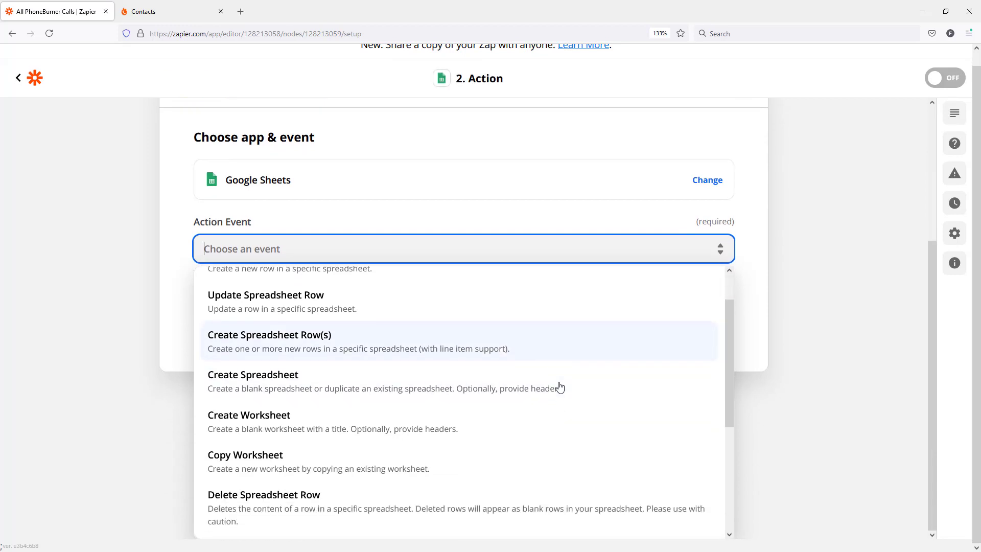
scroll(559, 386, down, 2)
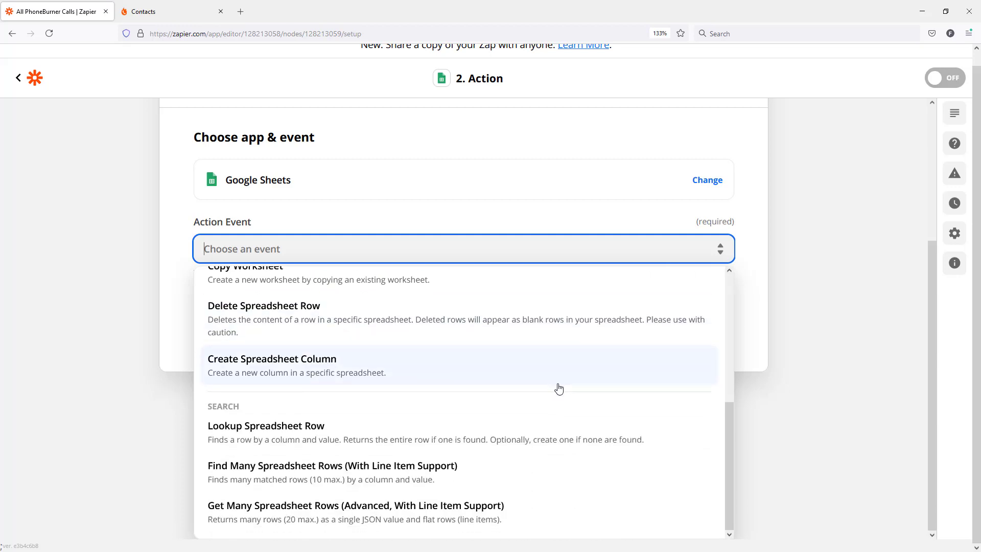
scroll(559, 390, up, 5)
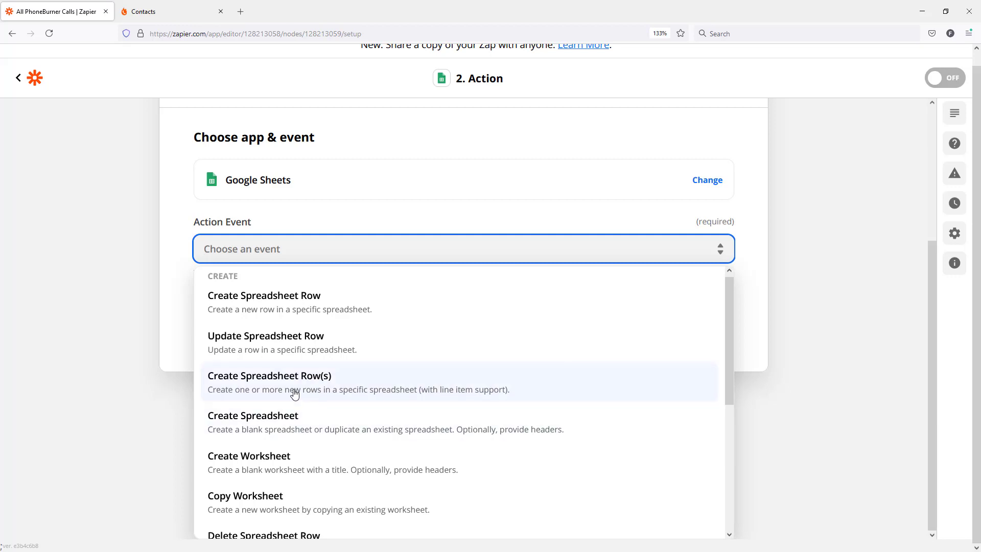
click(259, 387)
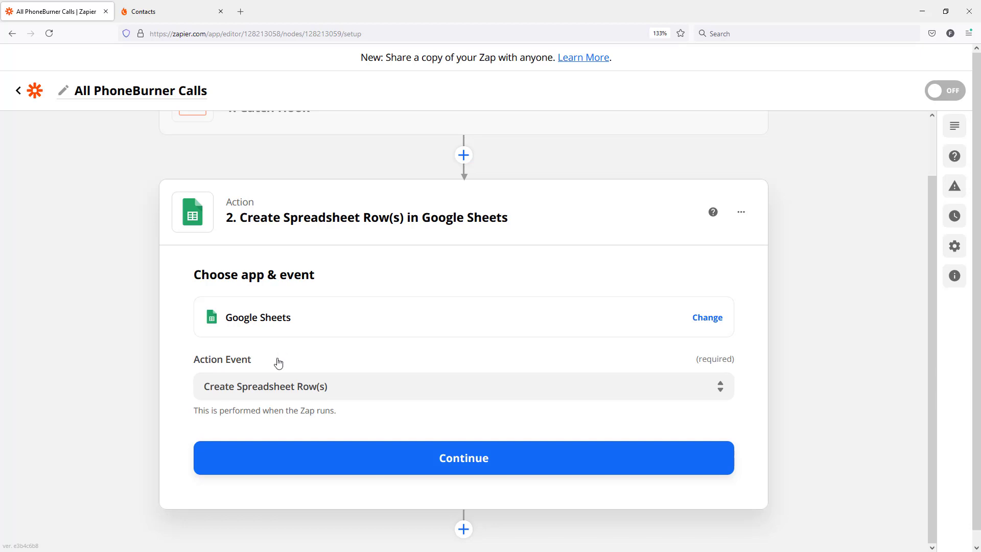
click(333, 387)
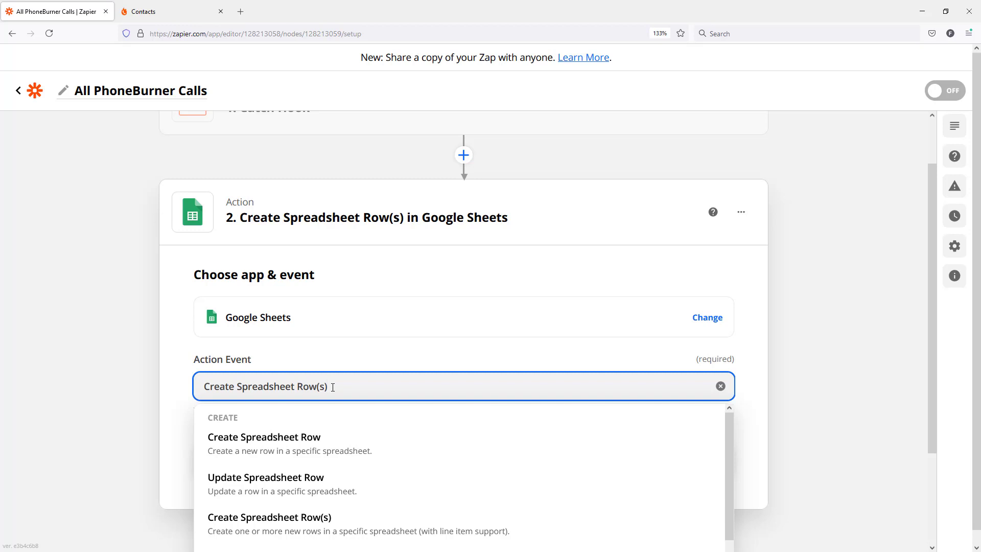
click(868, 381)
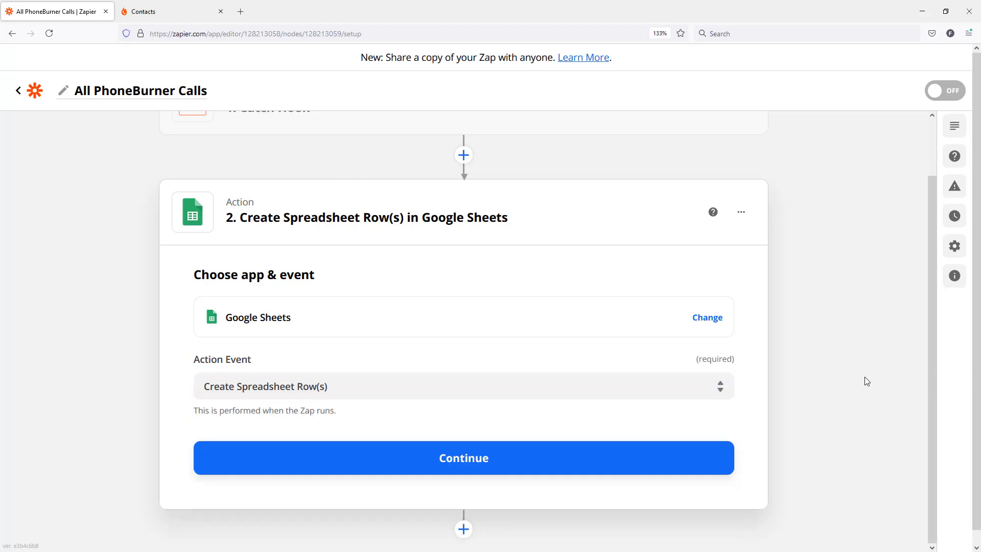
click(458, 464)
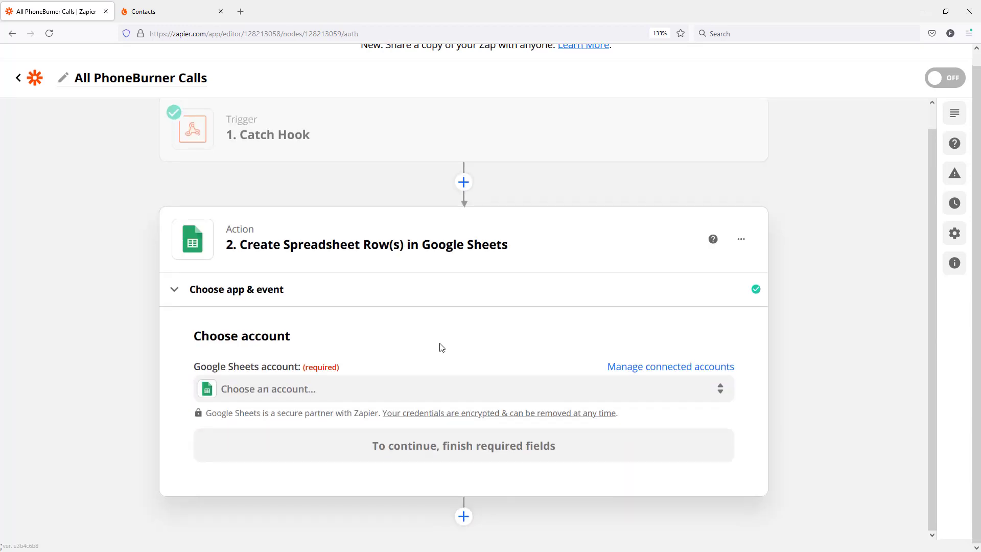
Select the connected Google Sheets account for the action and continue to its setup
click(314, 390)
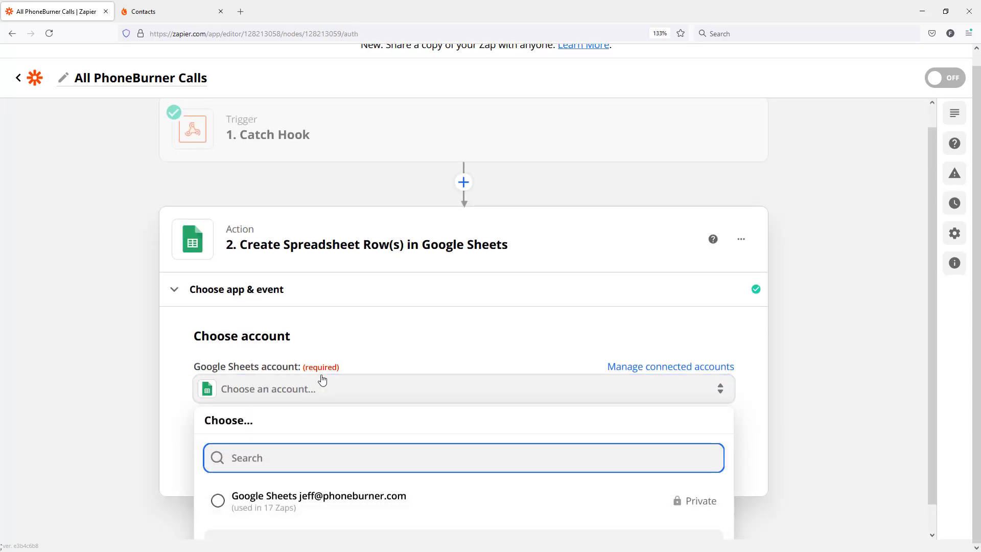
click(329, 471)
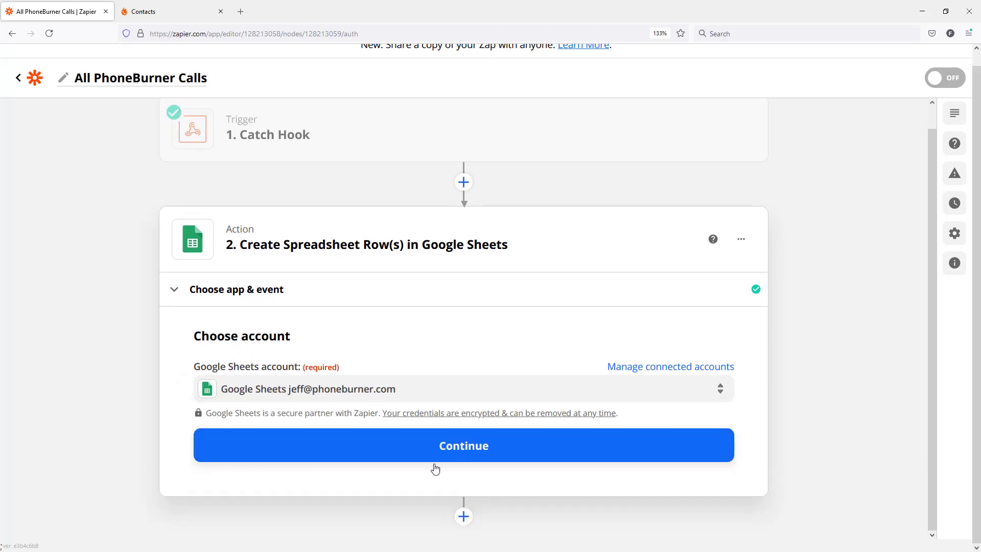
click(452, 445)
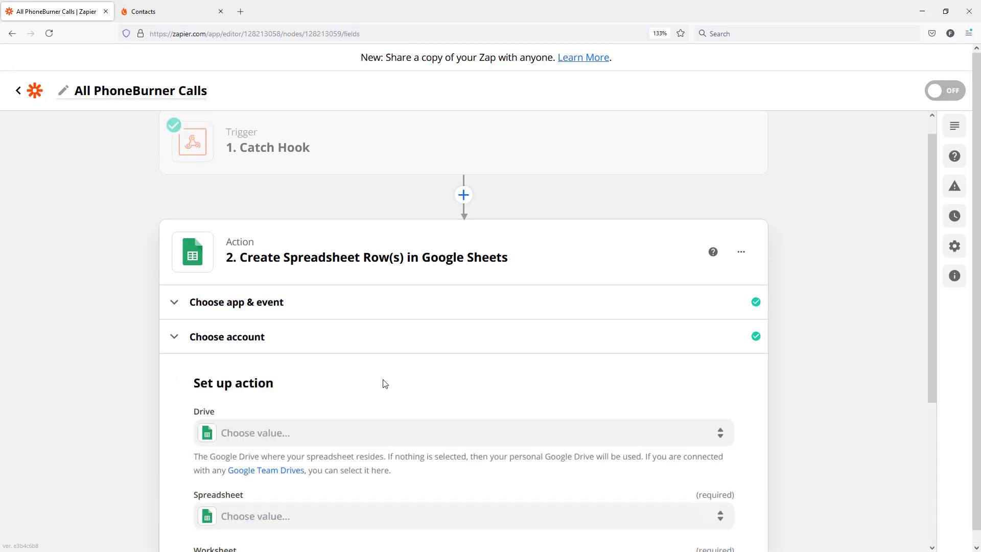
Set the action's drive to My Google Drive and its spreadsheet to Zapier 2021 Training
click(282, 280)
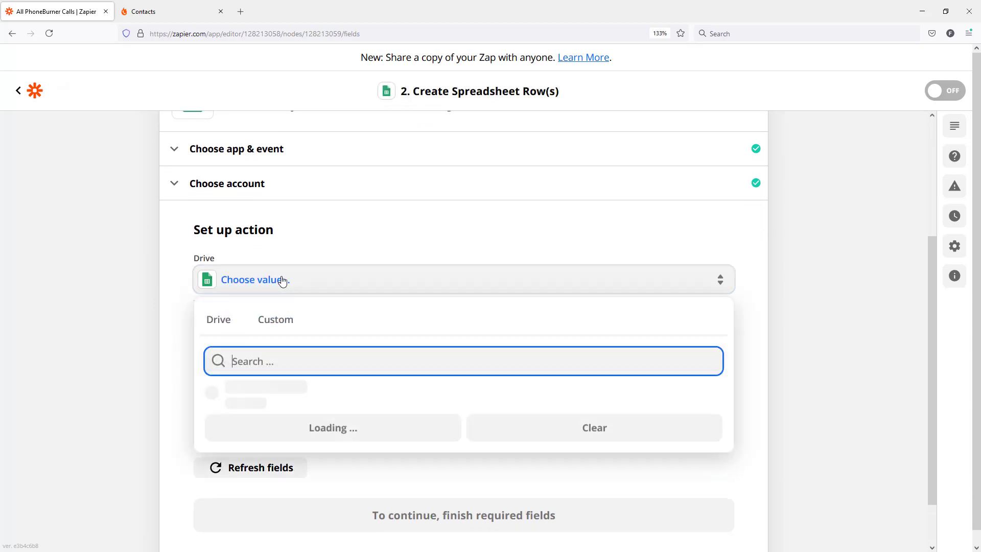
click(253, 400)
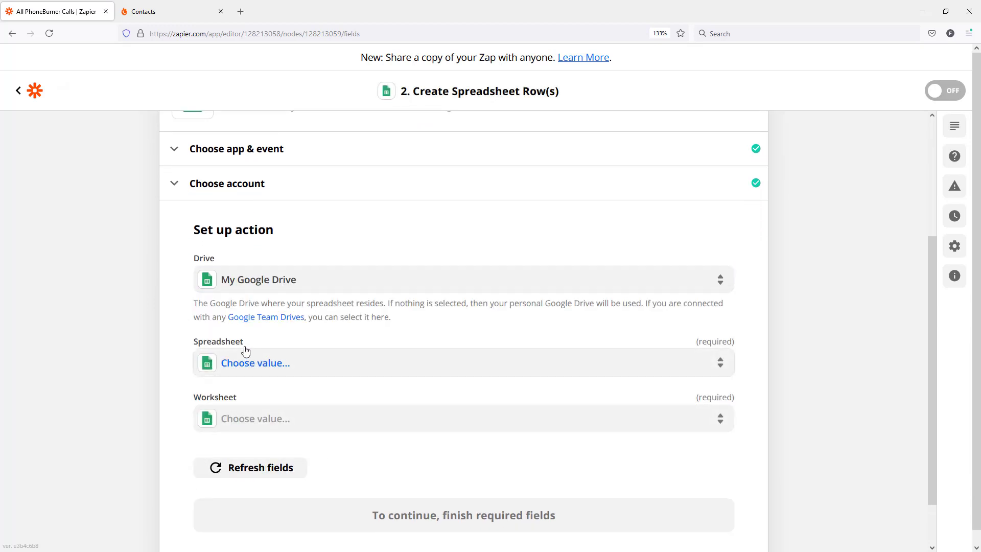
click(269, 362)
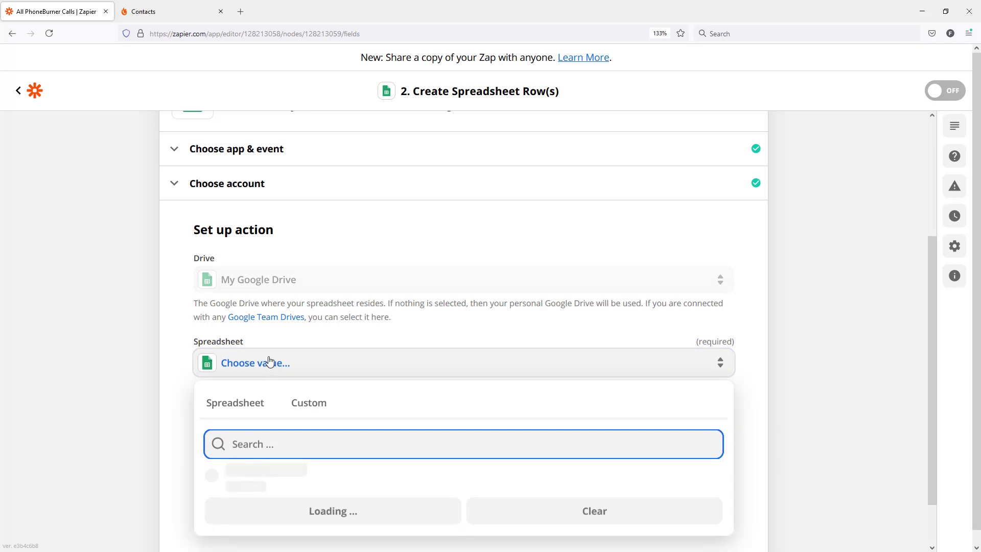
scroll(663, 368, down, 1)
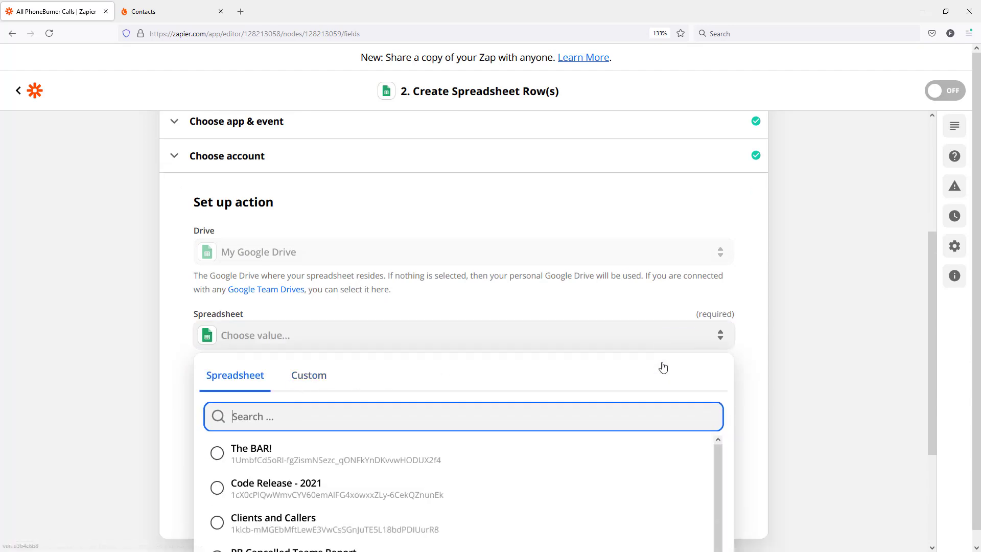
scroll(663, 367, down, 3)
scroll(294, 344, down, 5)
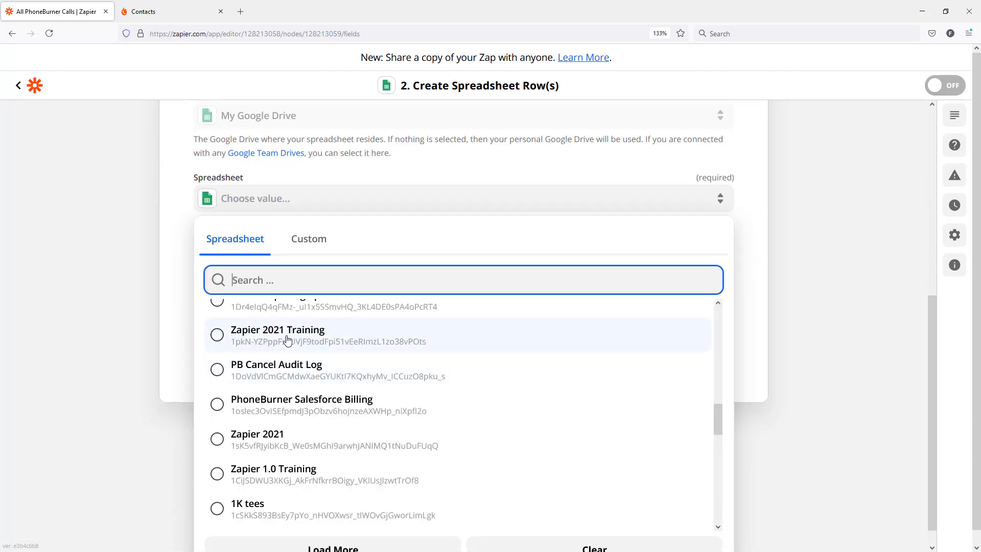
click(287, 341)
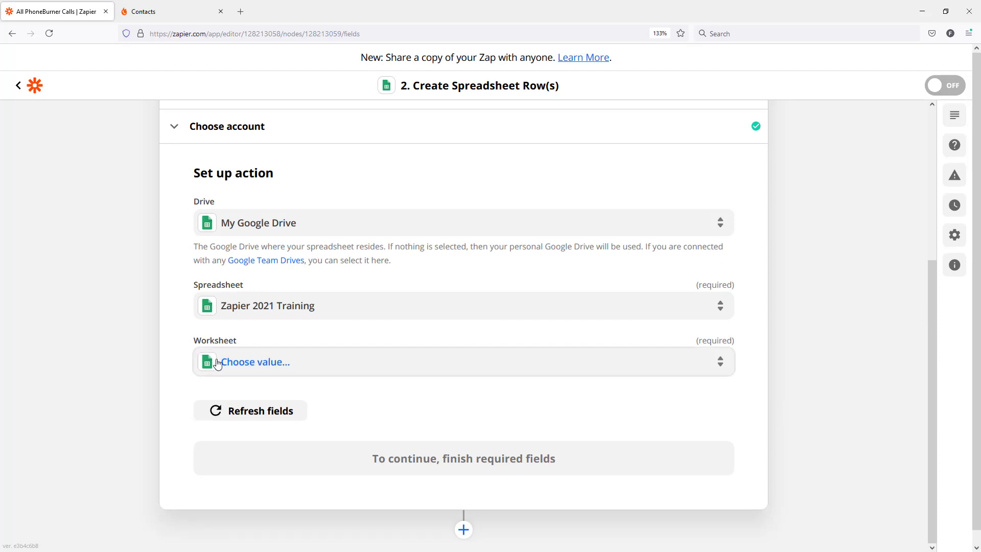
Choose All Calls as the worksheet that receives the new rows
click(246, 363)
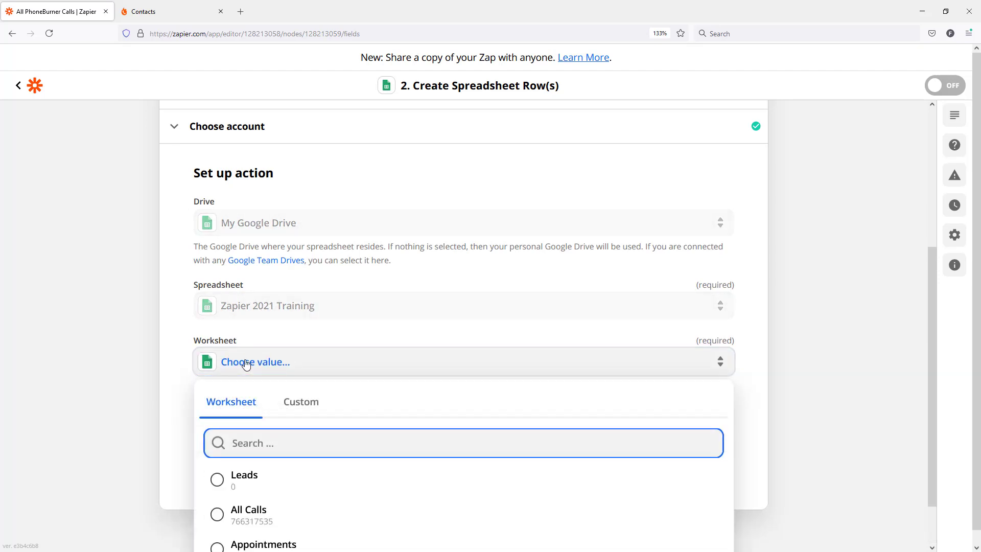
scroll(177, 405, down, 2)
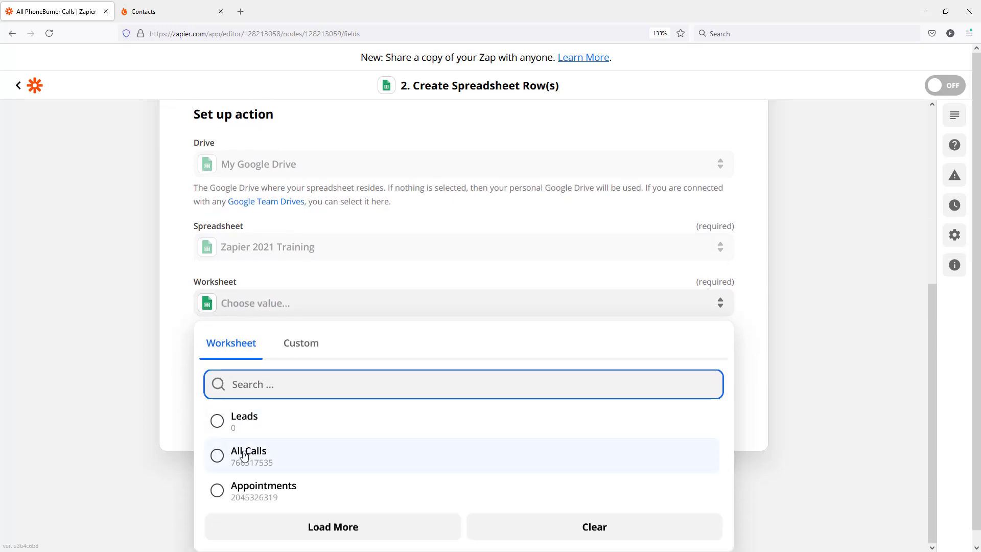
click(224, 456)
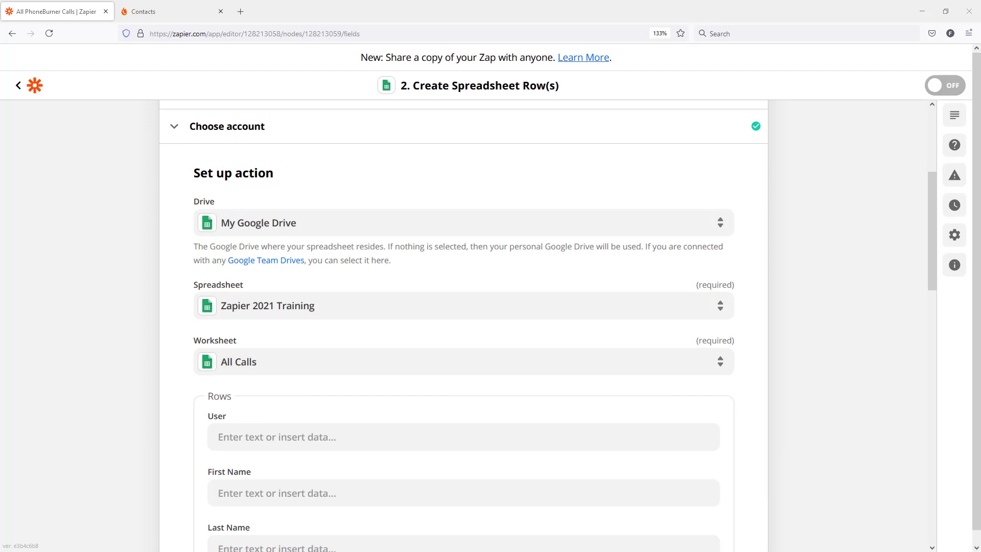
Switch to the Zapier 2021 Training spreadsheet in Google Sheets and examine all column headers of the All Calls sheet
drag(0, 215, 737, 78)
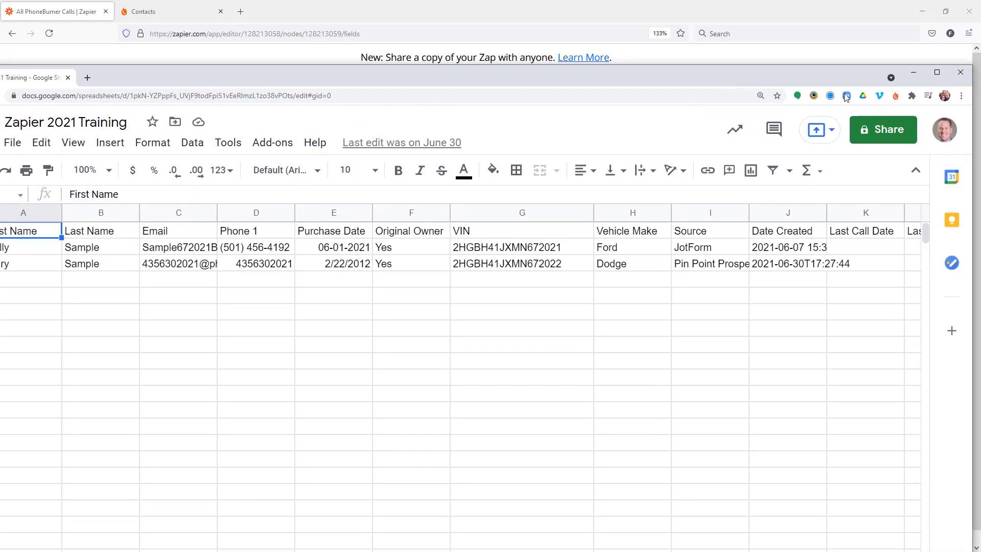
click(937, 72)
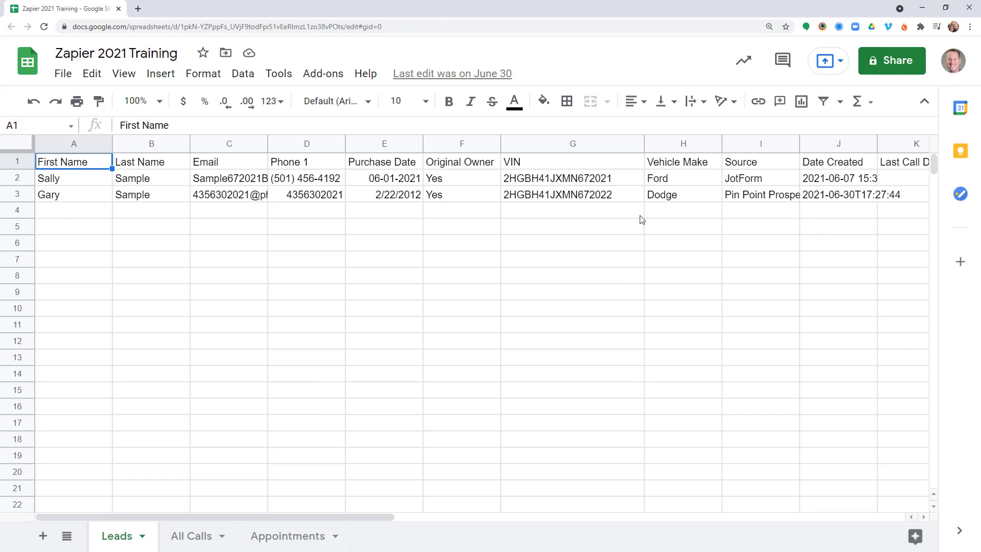
click(192, 541)
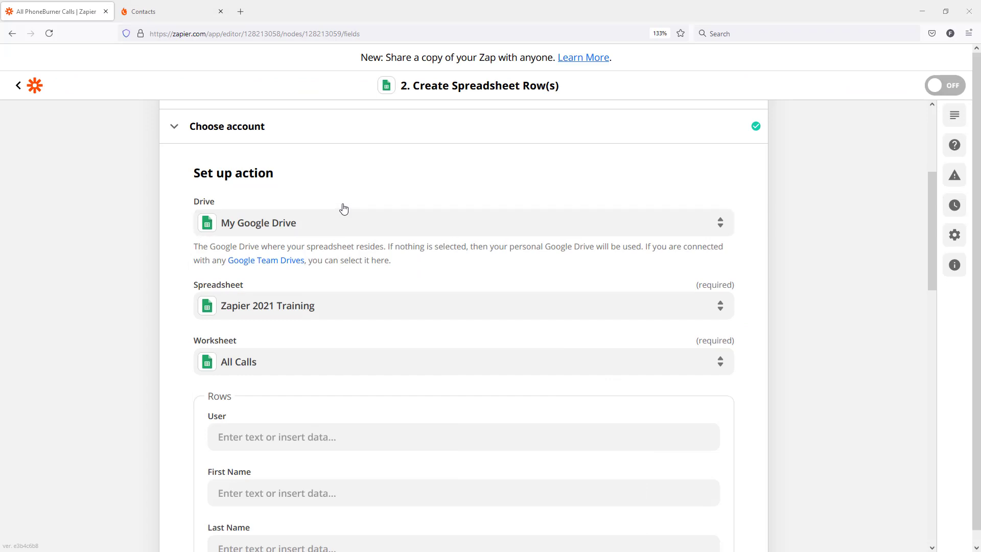
drag(0, 159, 746, 27)
drag(896, 32, 872, 35)
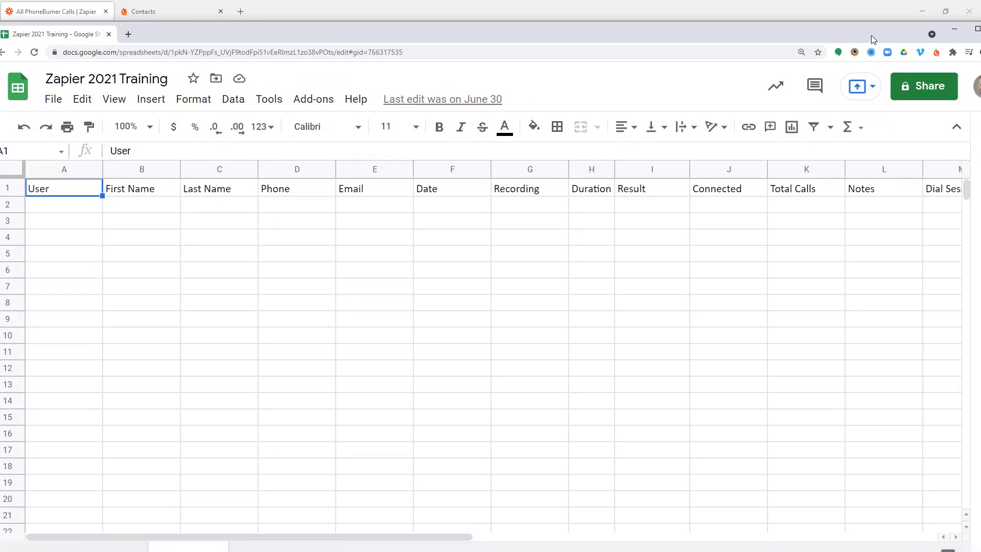
click(973, 30)
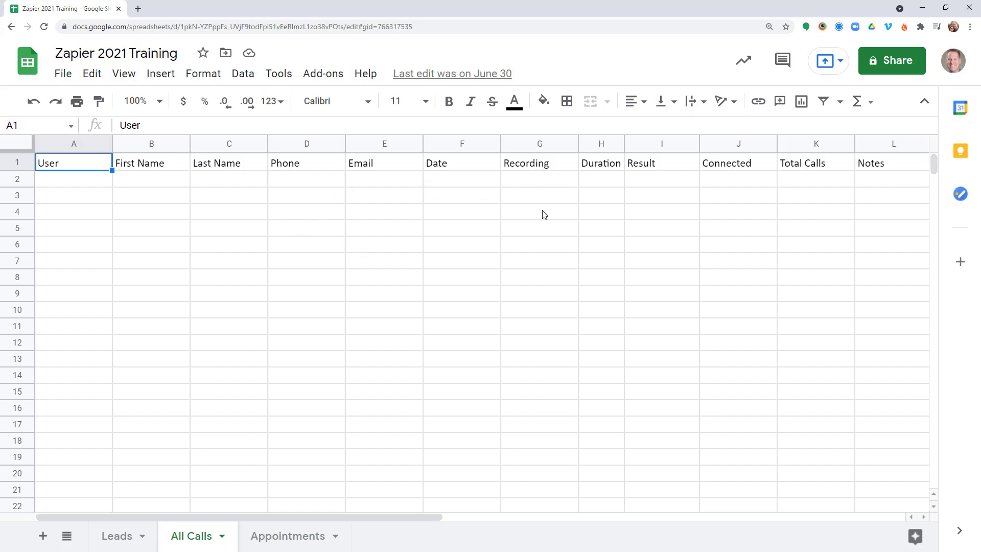
drag(391, 517, 483, 511)
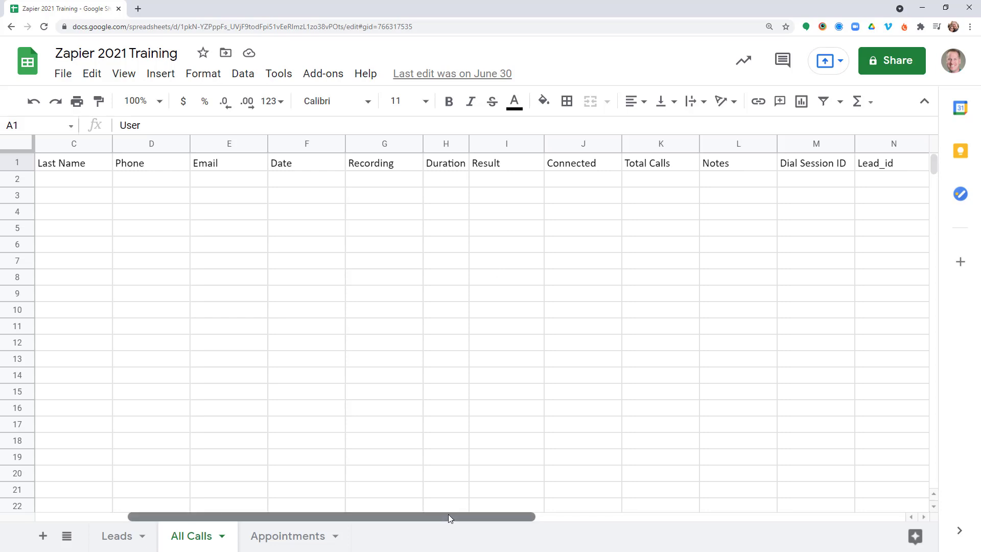
drag(448, 516, 584, 516)
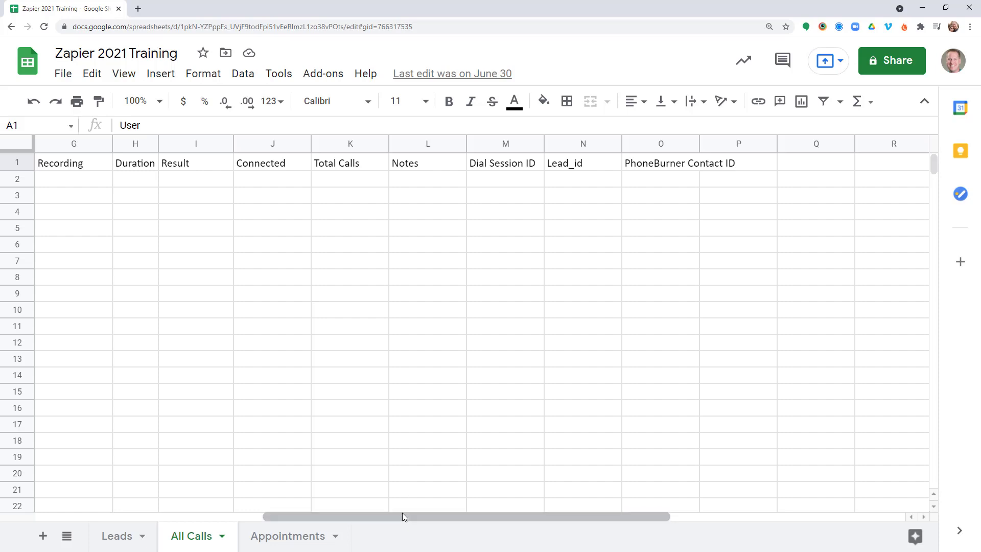
drag(403, 516, 176, 516)
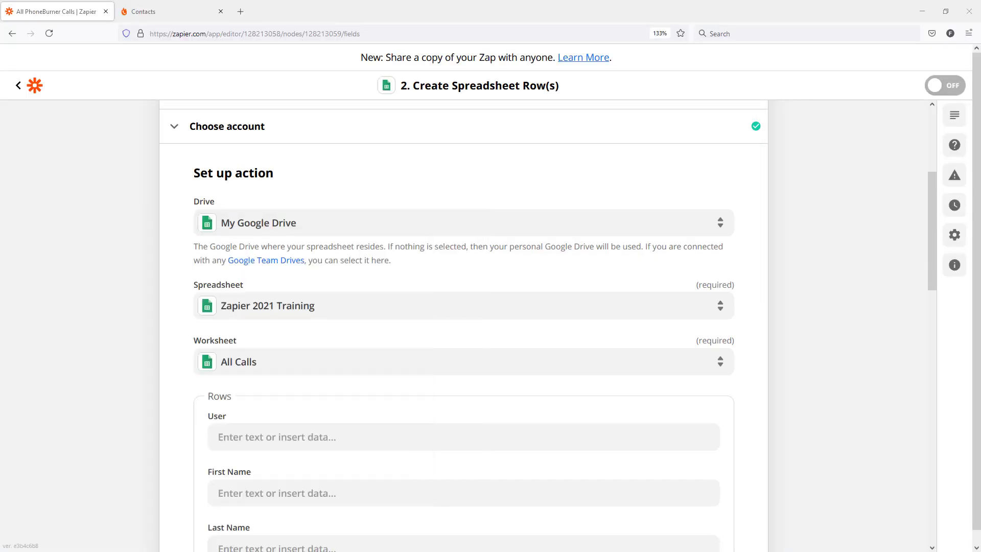
Map the row's User field to the webhook's Agent First Name and Agent Last Name values
scroll(375, 354, down, 3)
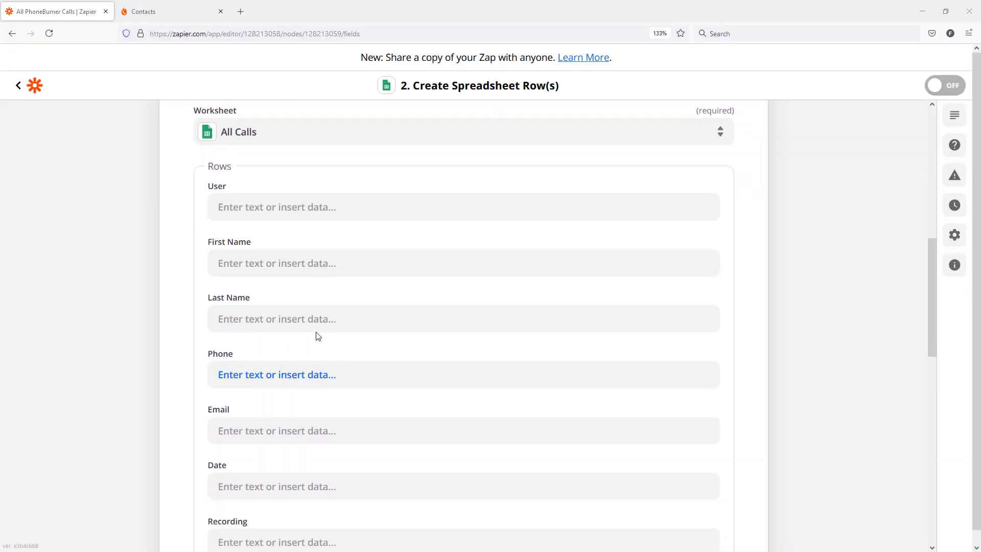
click(239, 203)
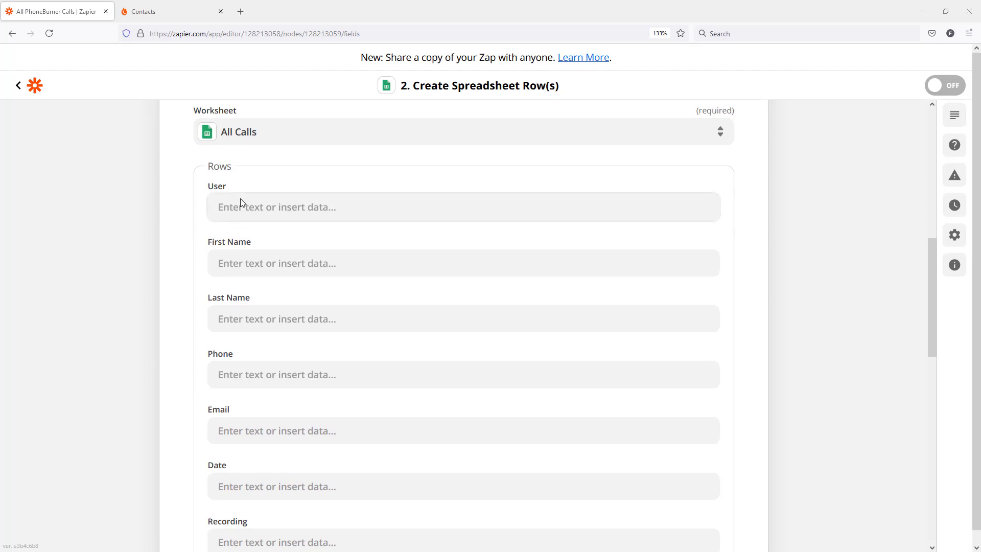
text(agent)
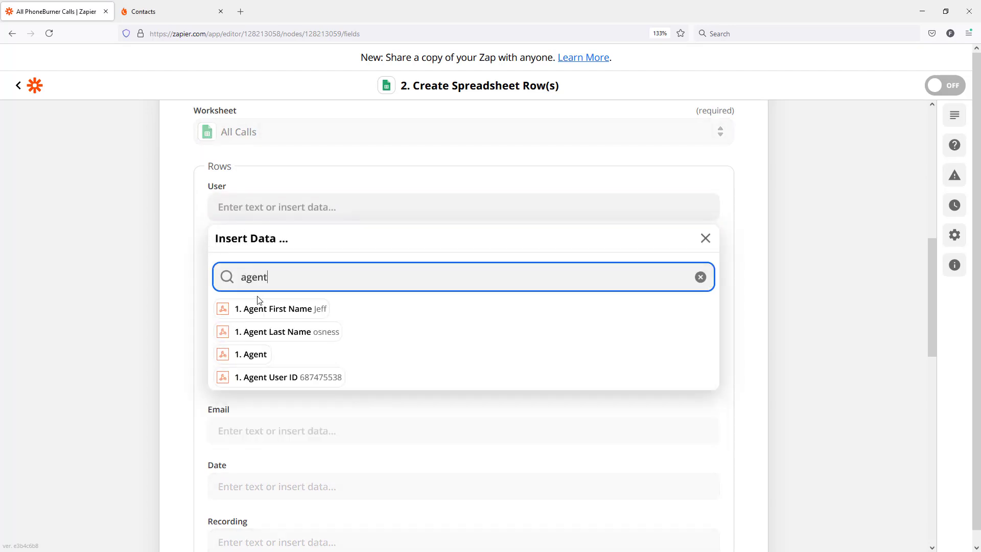
click(257, 317)
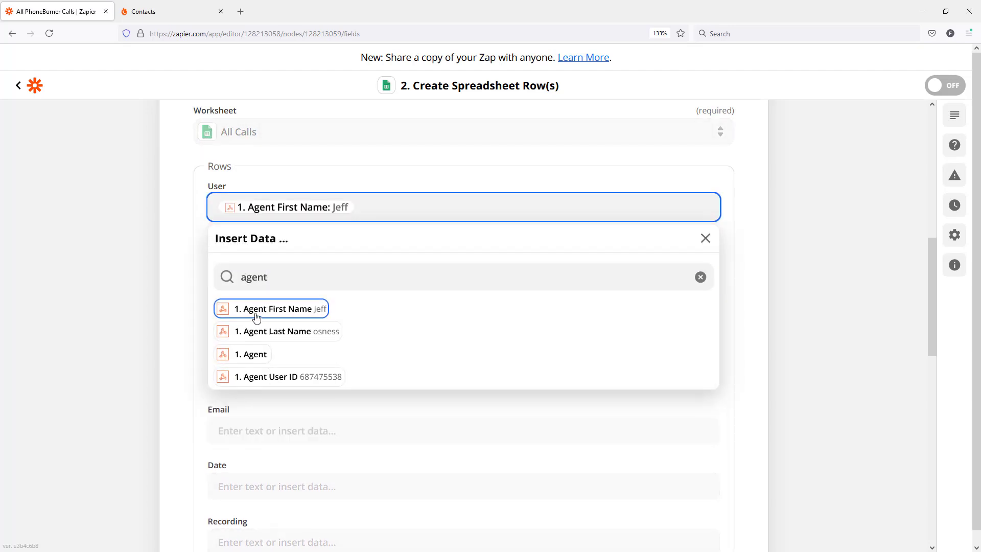
click(265, 333)
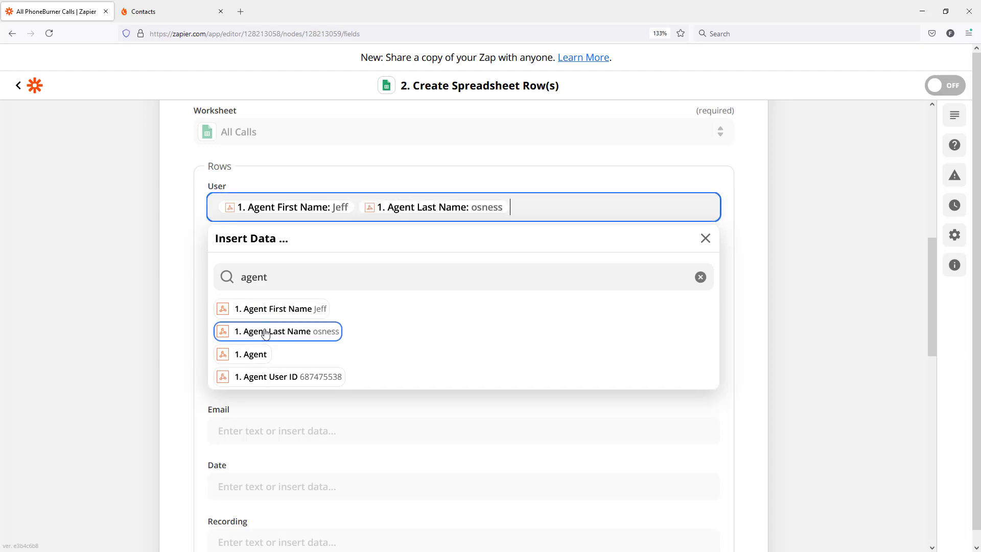
click(762, 244)
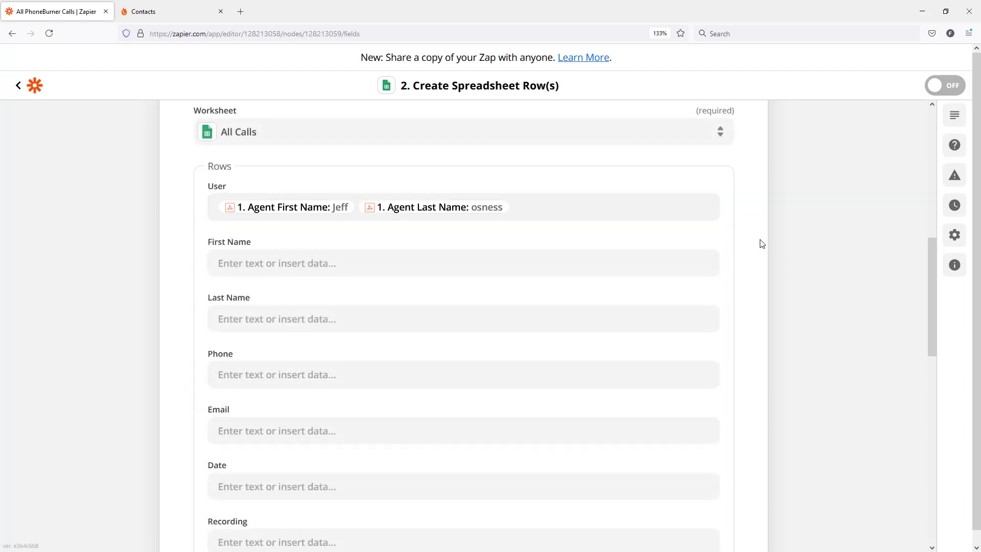
Map the row's First Name field to the webhook's Contact First Name value
click(215, 269)
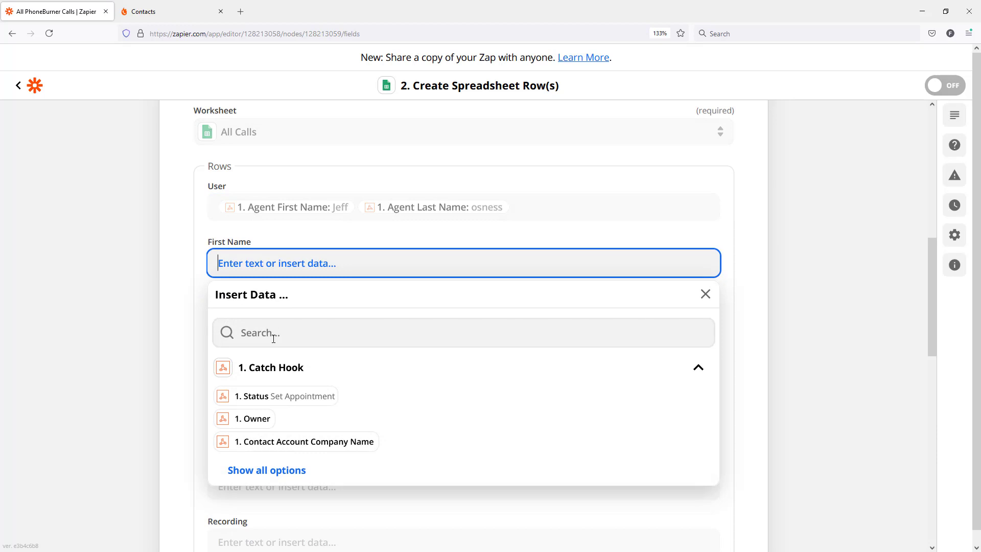
click(274, 338)
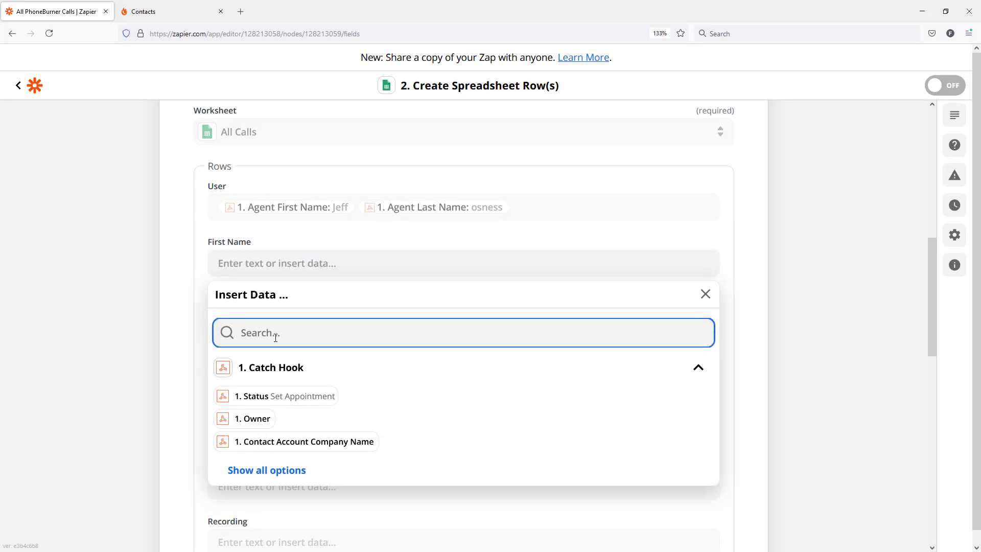
text(conta)
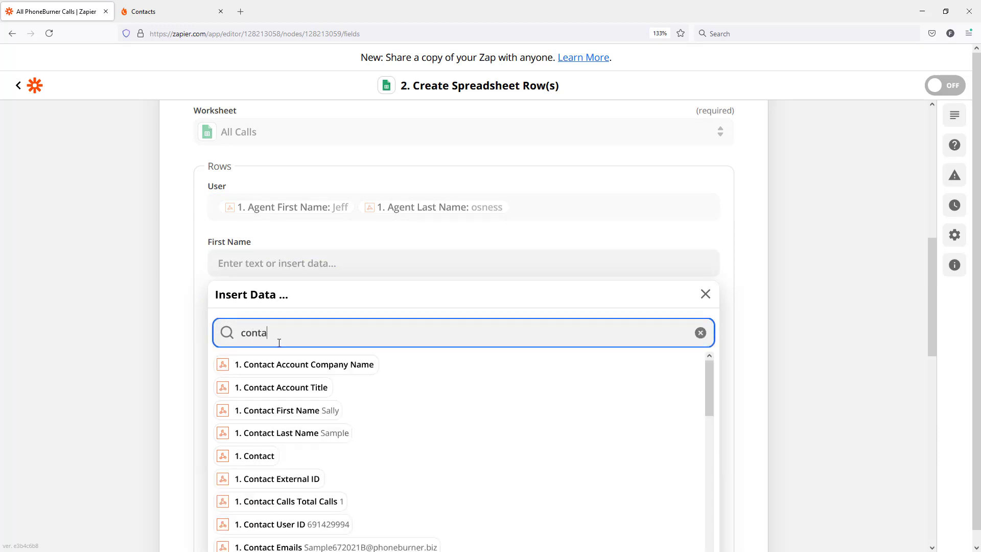
click(282, 411)
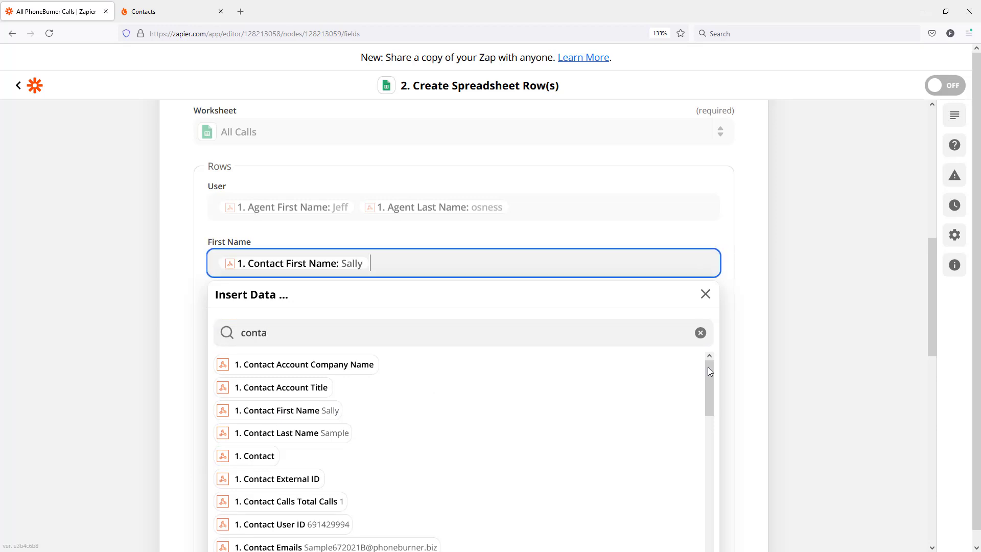
click(802, 363)
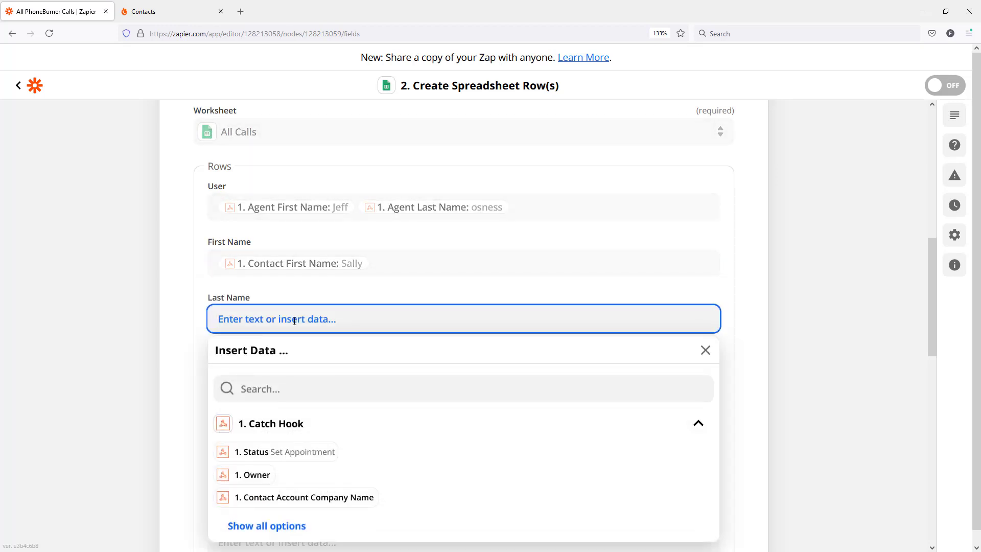
Map the row's Last Name field to the webhook's Contact Last Name value
click(252, 387)
text(contac)
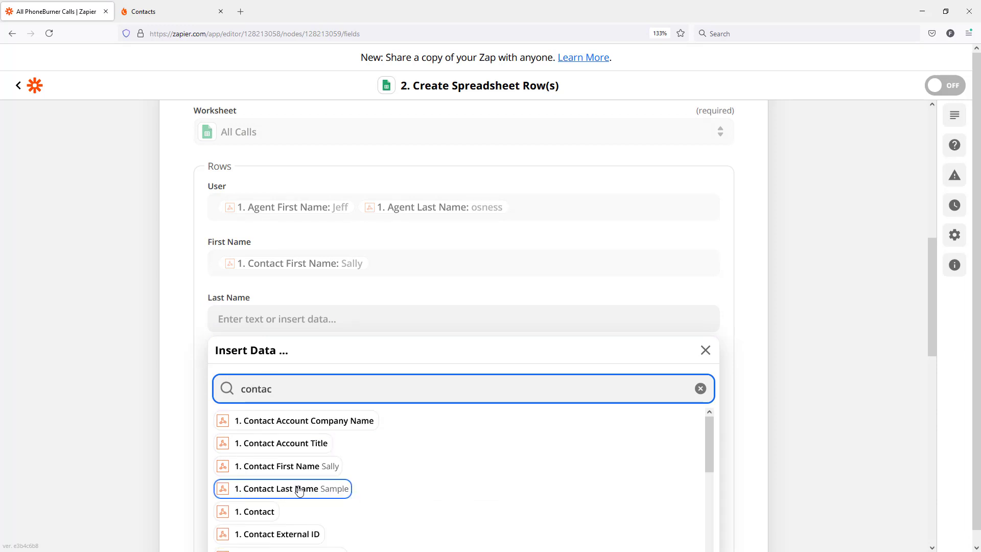
click(300, 488)
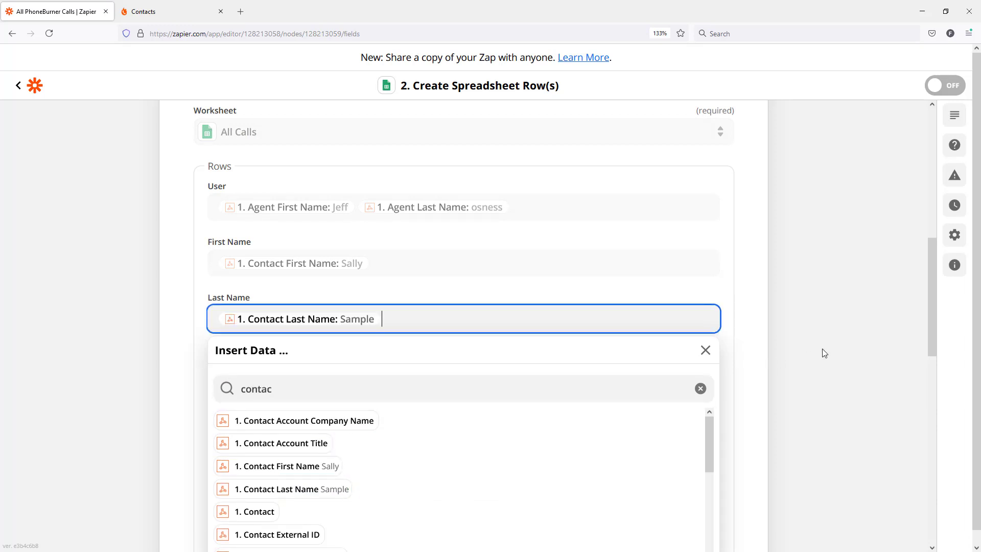
click(810, 365)
Map the row's Phone field to the webhook's Contact Phone value
scroll(810, 364, down, 3)
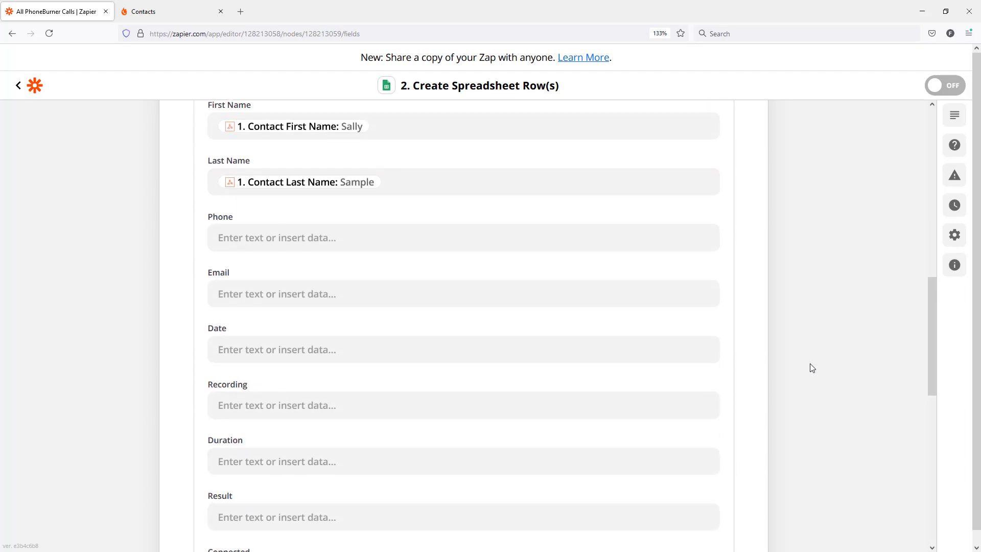
click(327, 223)
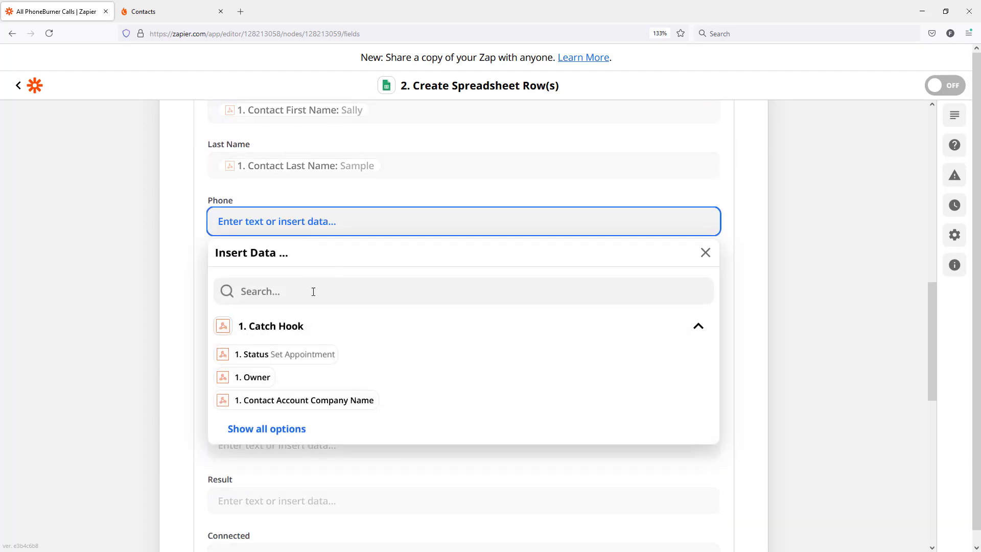
click(286, 300)
text(phone)
click(285, 425)
Map the row's Email field to the webhook's Contact Primary Email value
click(286, 276)
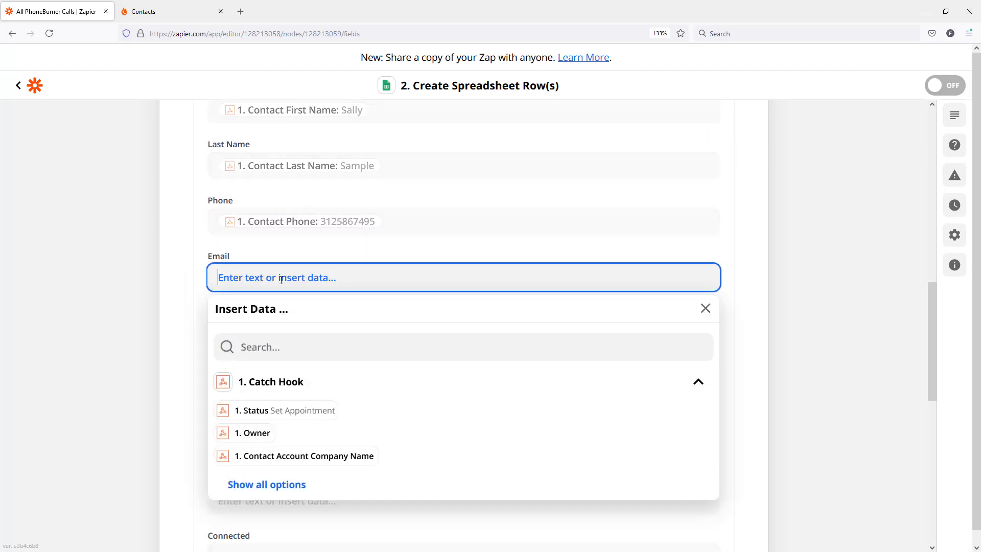
click(269, 346)
text(email)
click(268, 379)
click(283, 401)
Find Contact Calls Last Call Time among all webhook values and map it to the row's Date field
click(324, 333)
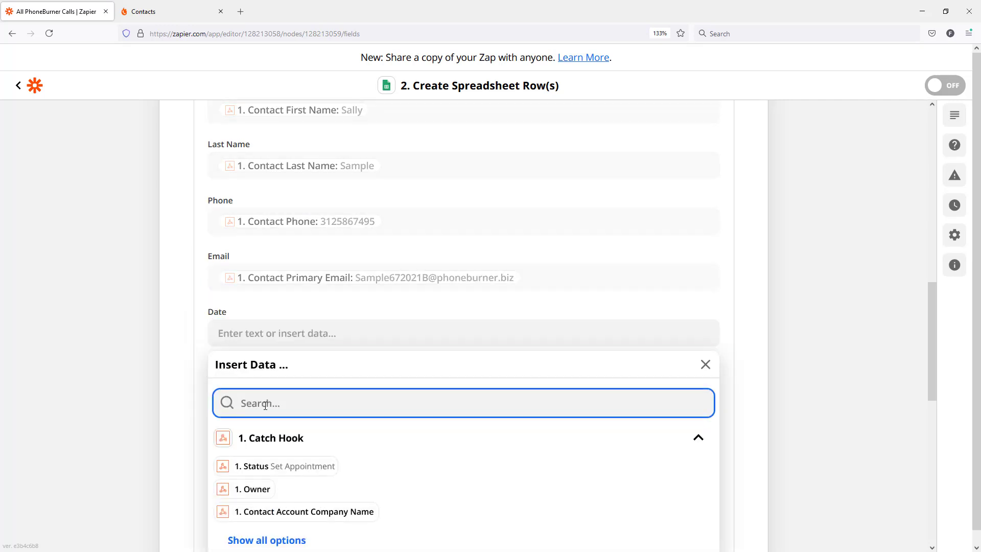
text(date)
scroll(411, 461, down, 2)
key(BackSpace)
key(BackSpace)
key(BackSpace)
key(BackSpace)
click(319, 442)
scroll(416, 409, down, 15)
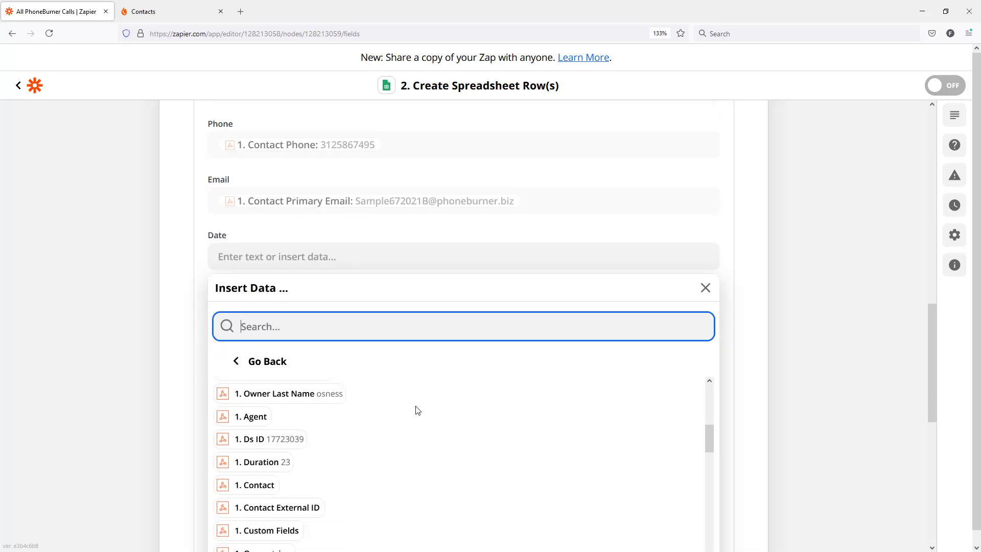
scroll(417, 409, down, 1)
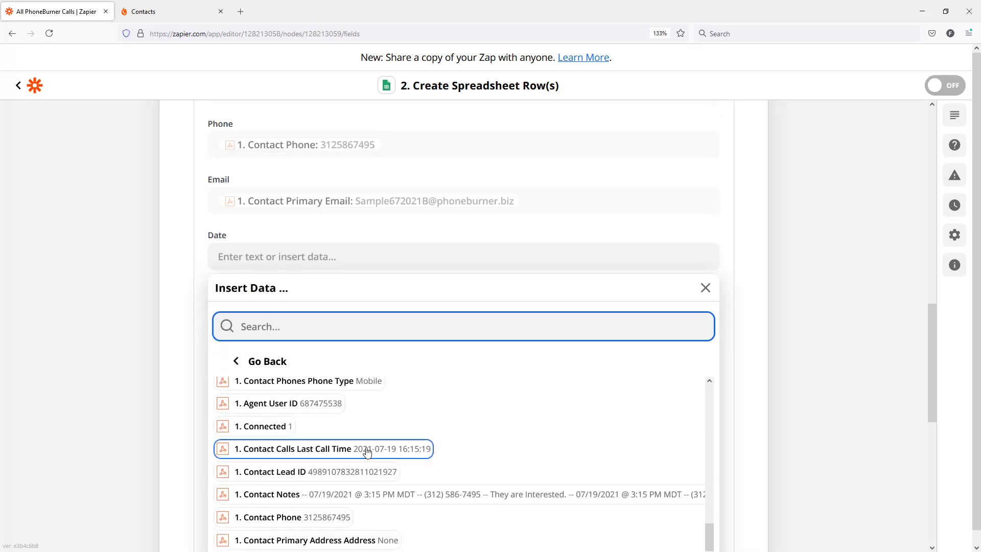
scroll(430, 444, down, 4)
scroll(430, 445, up, 5)
click(307, 513)
Map the Recording field to Recording URL Public and the Duration field to the webhook's Duration value
click(278, 312)
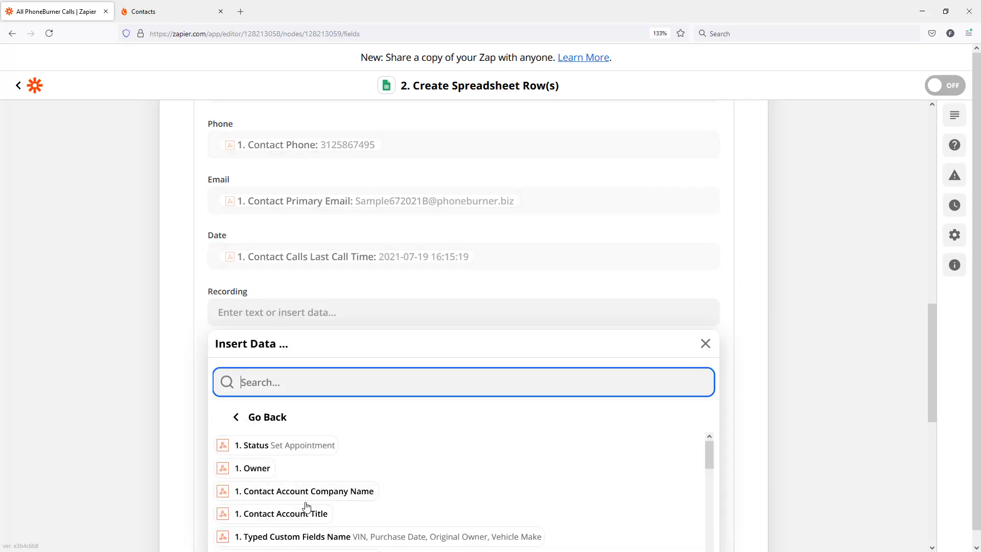
scroll(393, 467, down, 10)
click(291, 499)
click(280, 368)
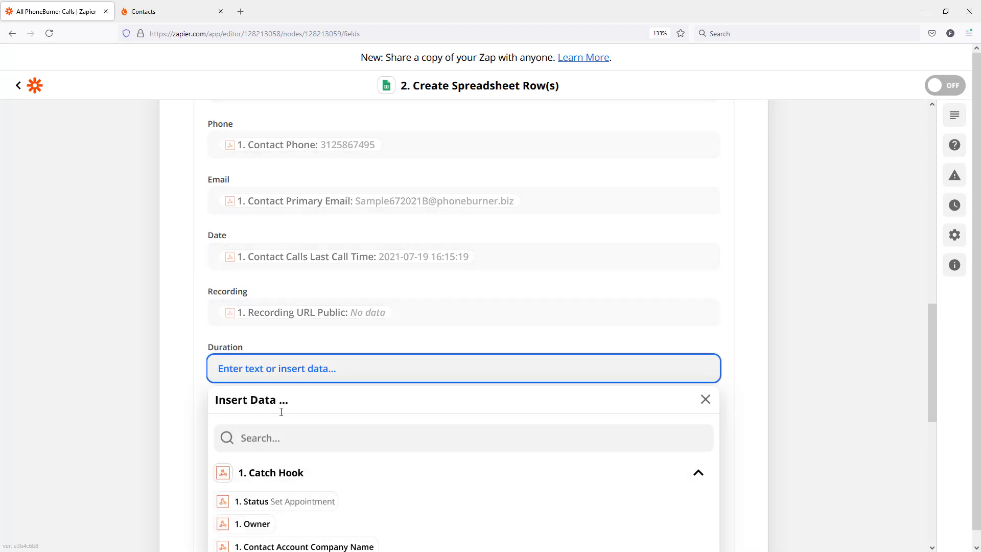
text(dura)
click(263, 469)
Map the Result field to the webhook's Status value and the Connected field to its Connected value
scroll(482, 349, down, 3)
click(278, 271)
click(265, 402)
click(291, 325)
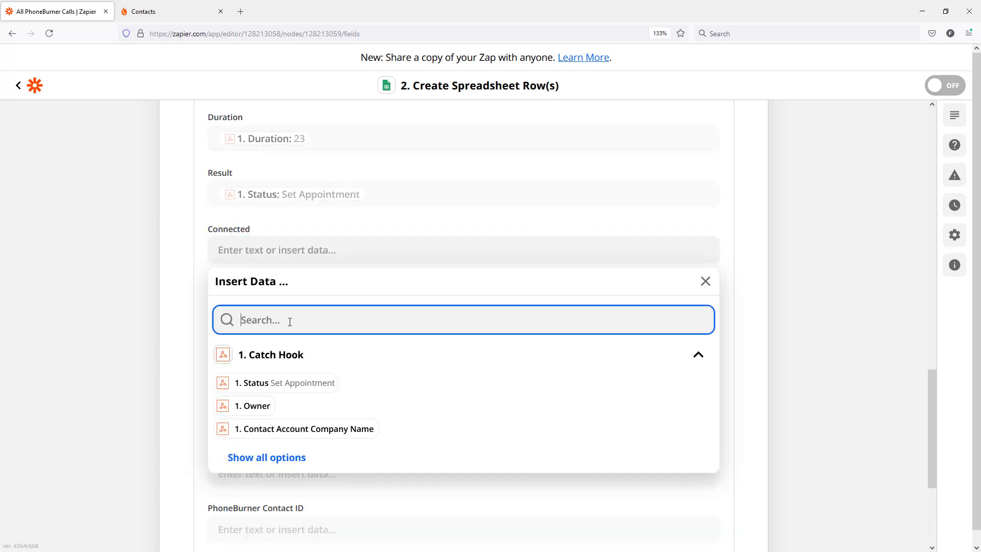
text(connec)
click(276, 374)
Map the Total Calls field to Contact Calls Total Calls and the Notes field to Contact Notes
scroll(291, 228, down, 2)
click(291, 228)
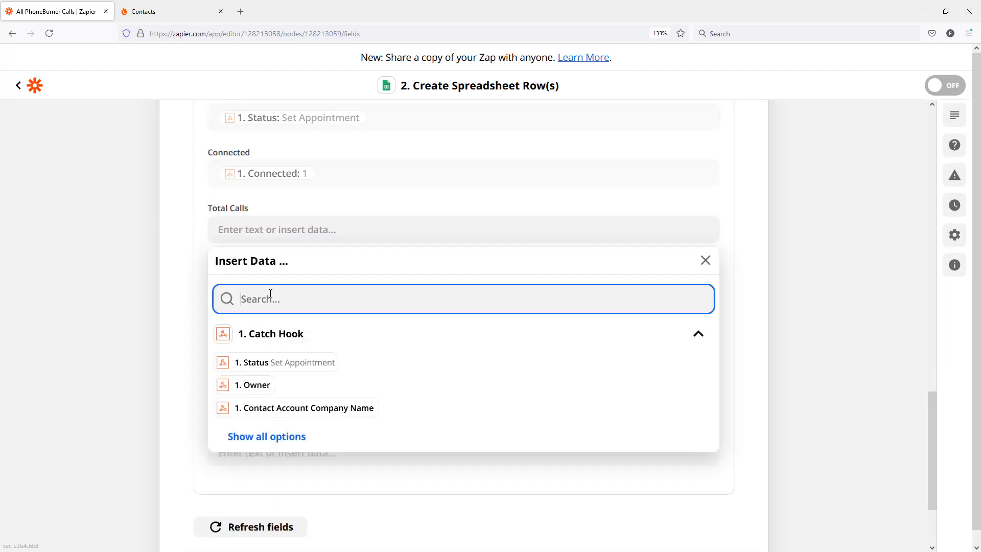
text(calls)
click(285, 331)
click(291, 285)
text(notes)
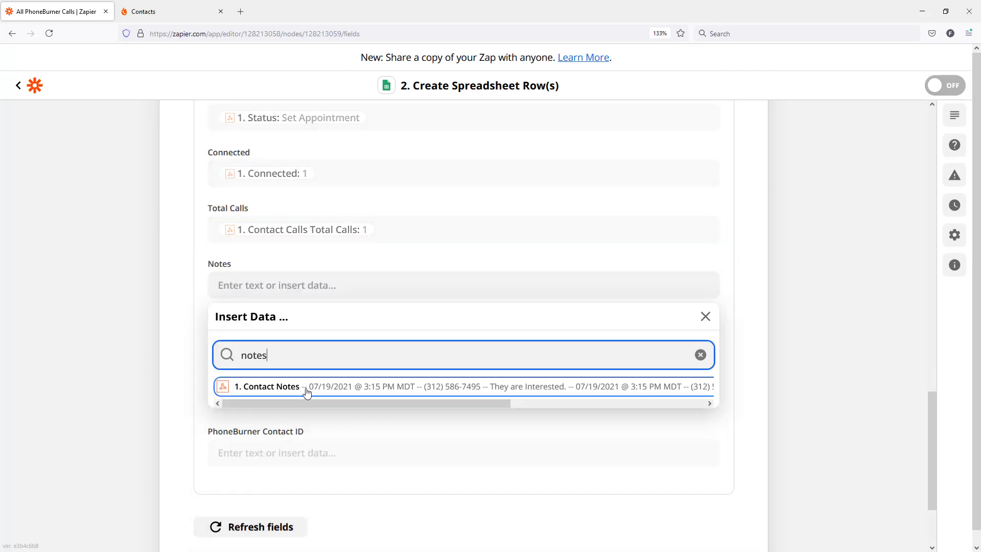
click(307, 390)
Map the Dial Session ID field to Ds ID and the Lead_id field to Contact Lead ID
click(293, 341)
text(ID)
click(266, 511)
scroll(313, 512, down, 2)
click(317, 278)
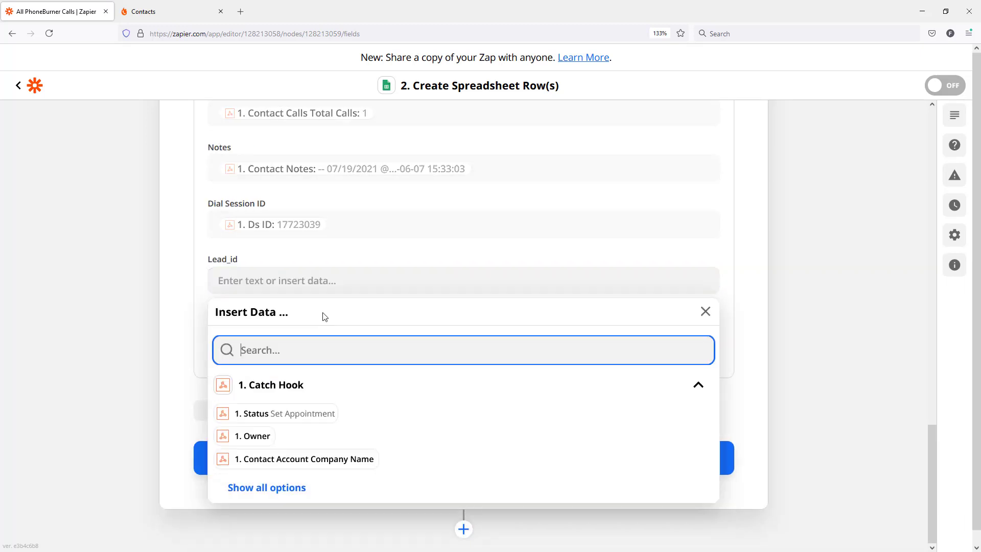
text(lead)
click(284, 381)
Map the PhoneBurner Contact ID field to the webhook's Contact User ID value
click(247, 336)
text(id)
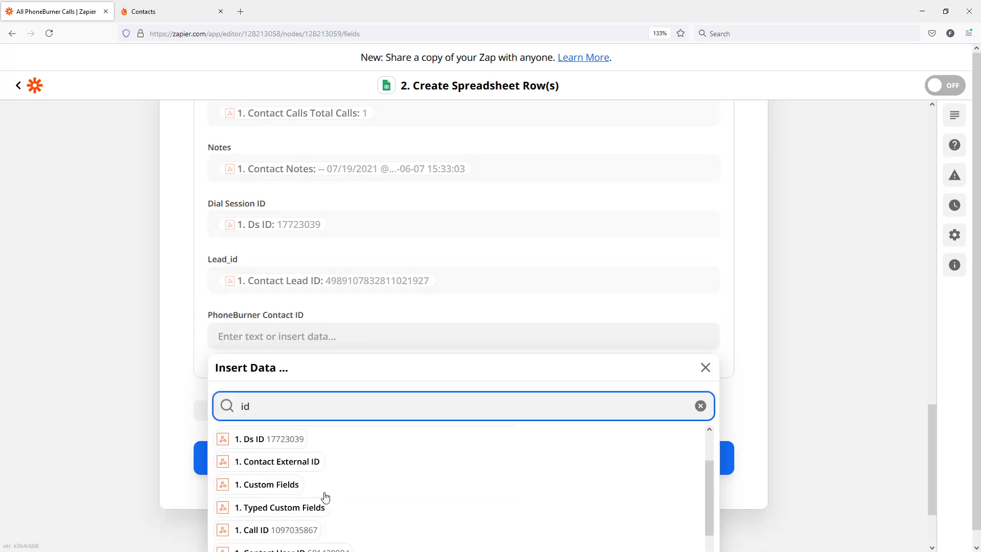
scroll(323, 493, down, 2)
click(319, 486)
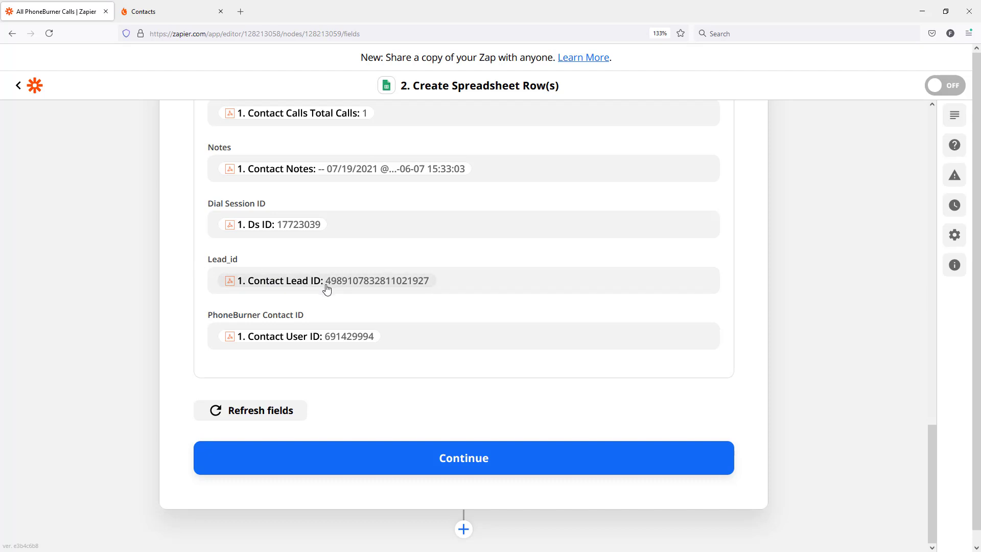
Review the mapped row fields, continue to the action's test, and send a test row to Google Sheets
scroll(326, 289, up, 2)
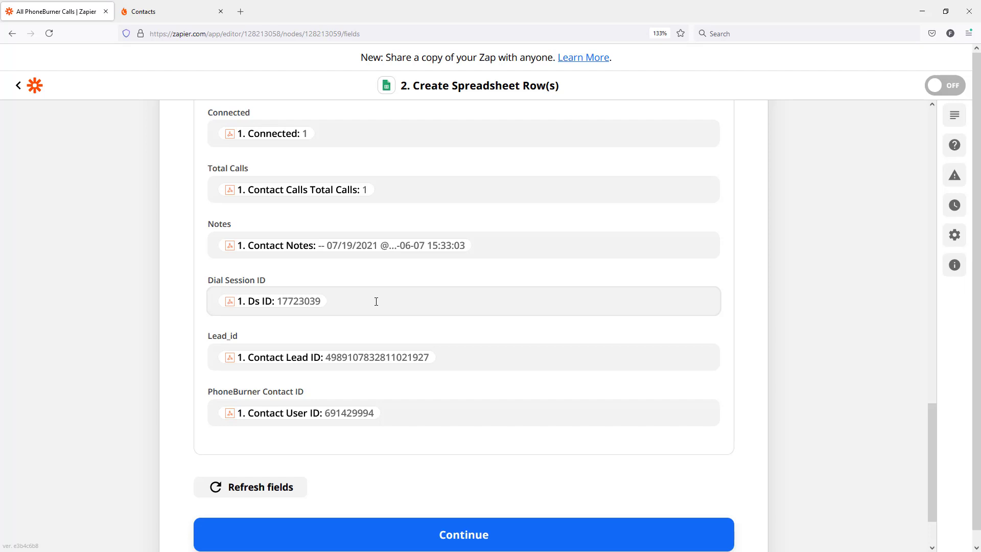
scroll(386, 303, up, 3)
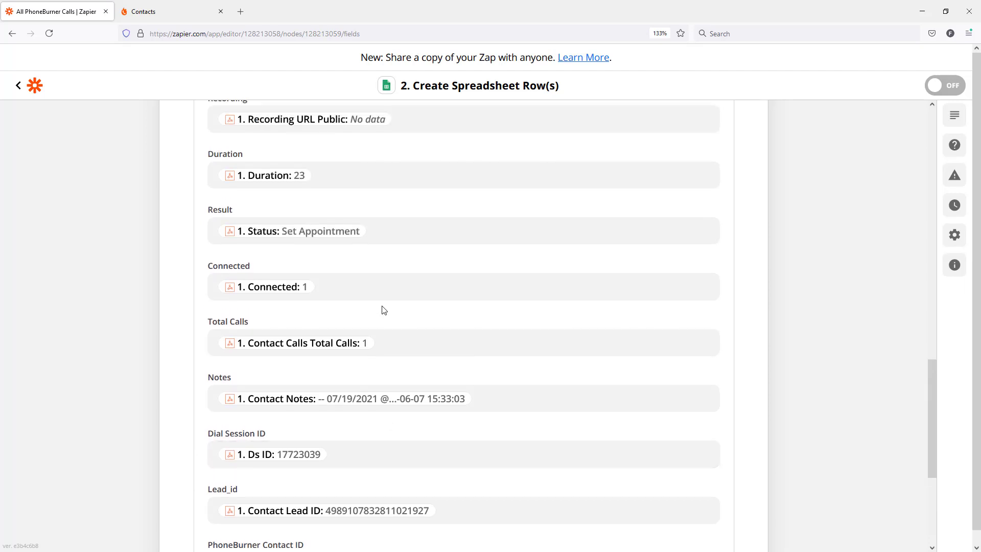
scroll(366, 320, up, 2)
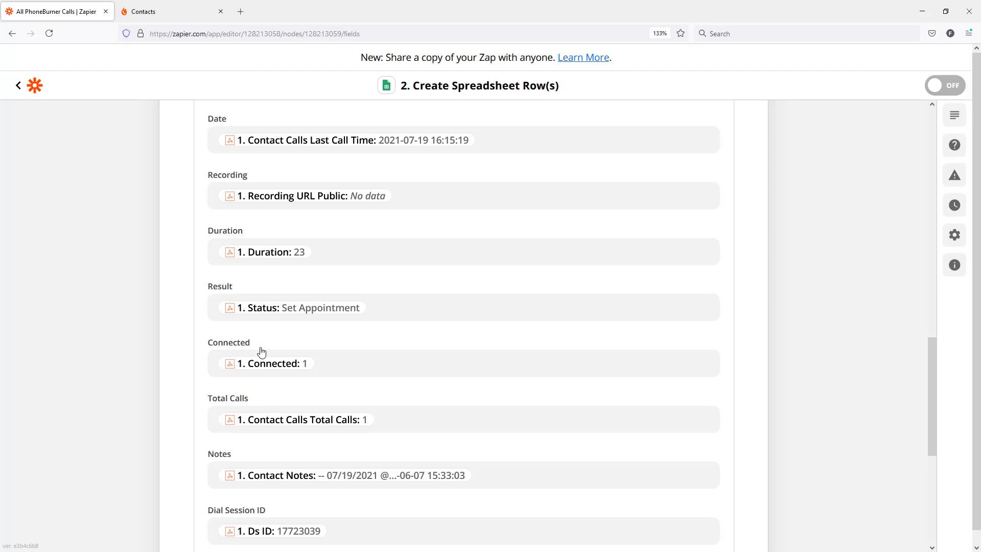
scroll(263, 352, up, 3)
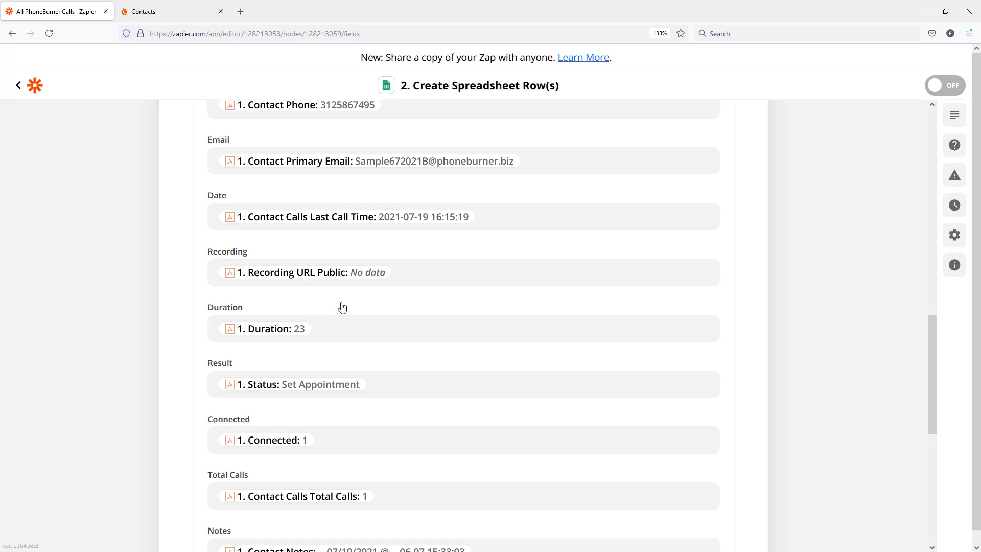
scroll(342, 299, down, 7)
click(430, 475)
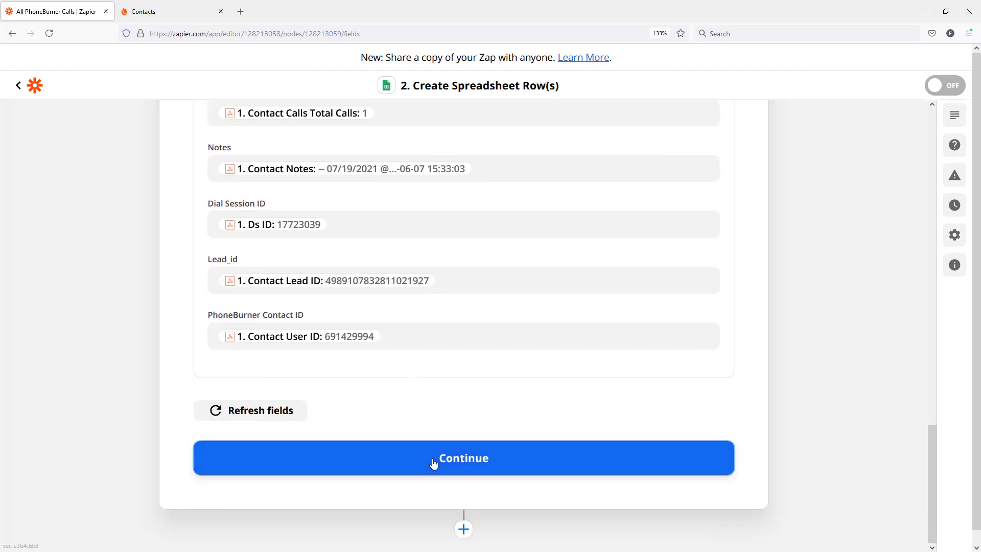
scroll(173, 367, down, 6)
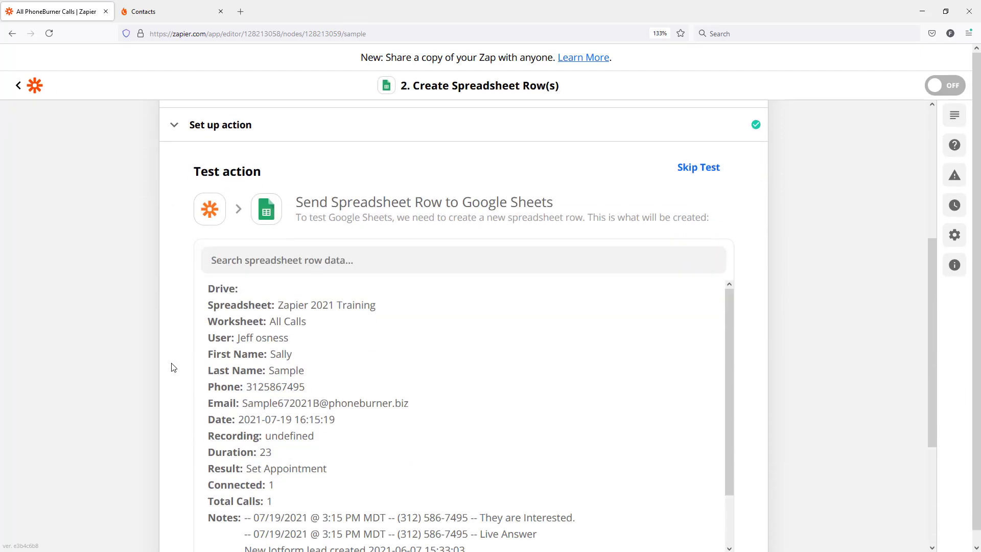
click(333, 457)
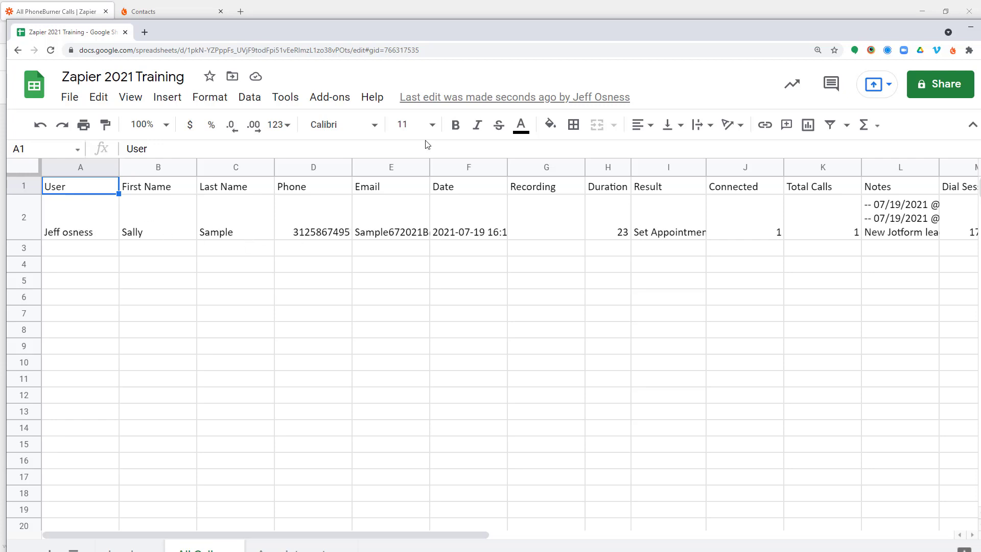
Maximize the Zapier 2021 Training spreadsheet and examine the test row in All Calls, from Recording through PhoneBurner Contact ID
drag(483, 35, 416, 30)
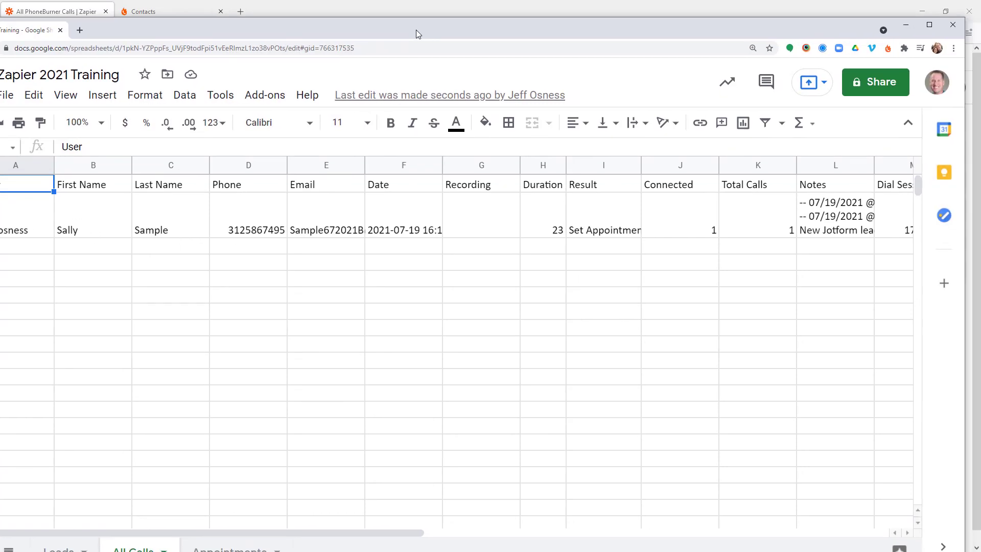
click(929, 25)
click(548, 194)
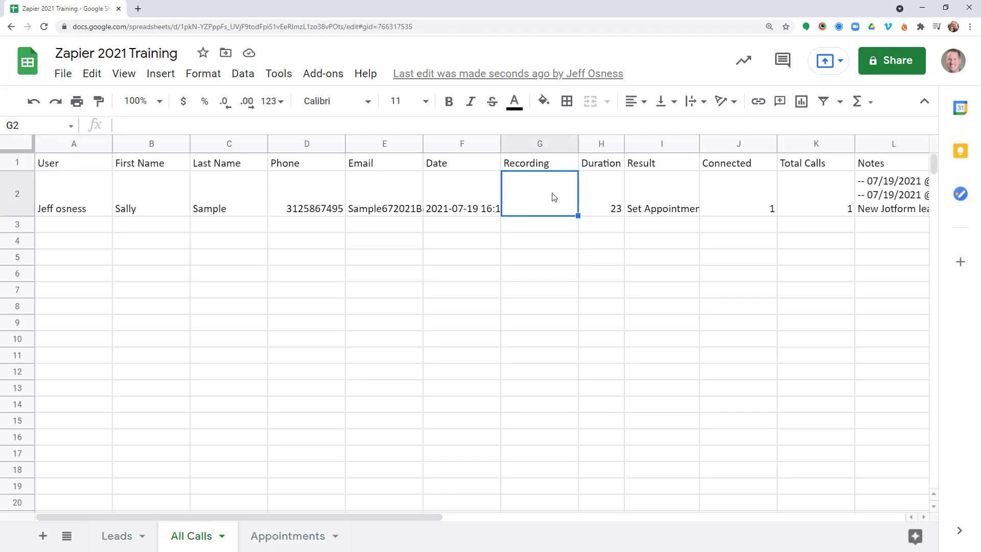
click(734, 201)
click(830, 198)
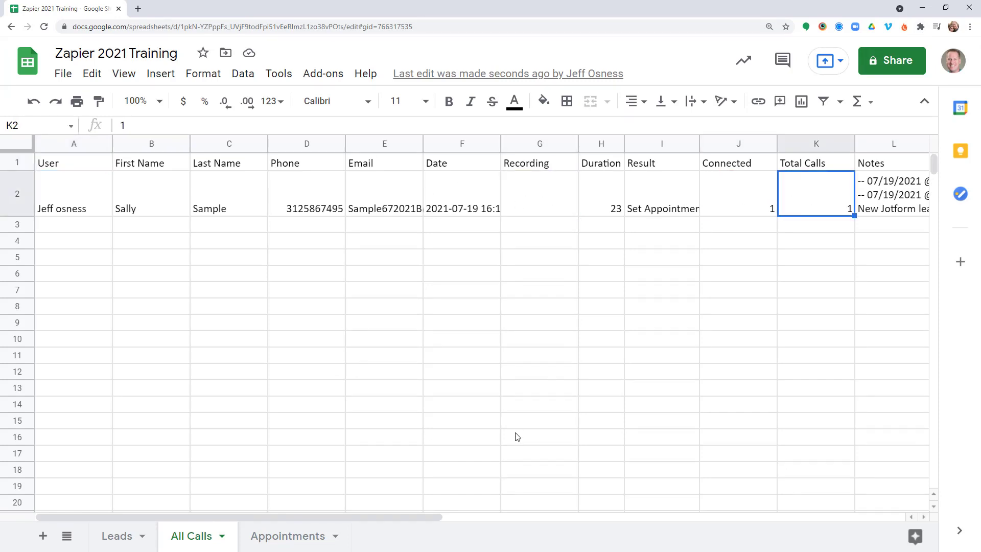
drag(431, 516, 666, 516)
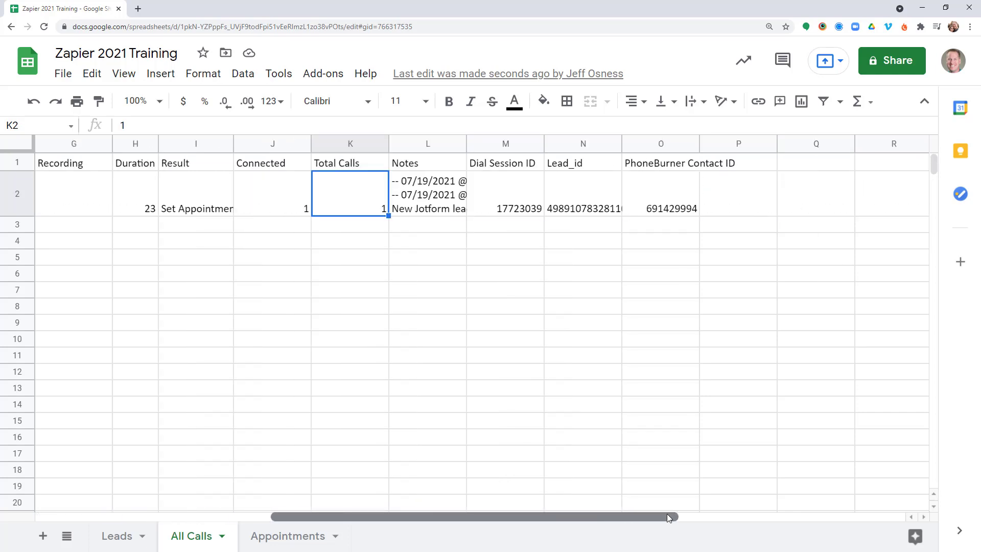
click(679, 205)
click(586, 198)
click(507, 196)
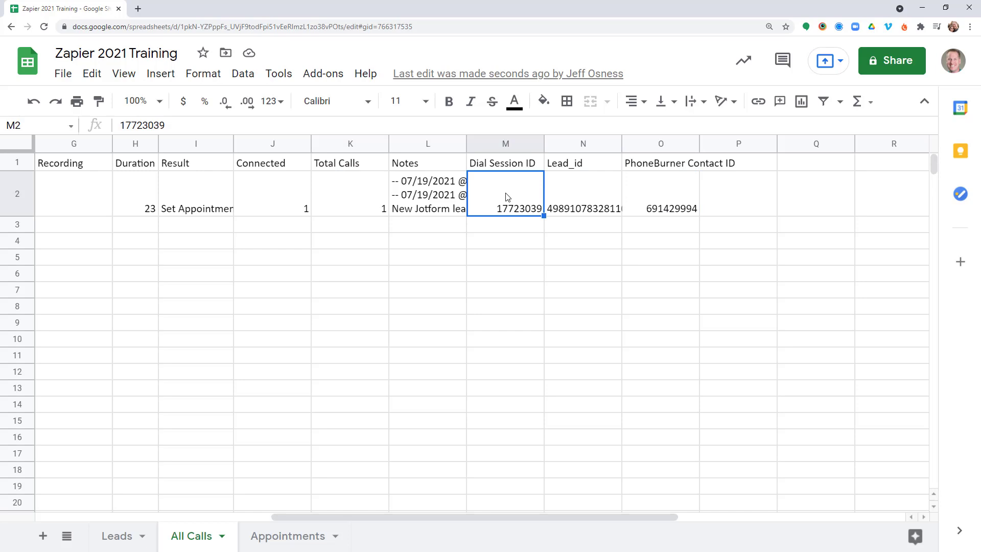